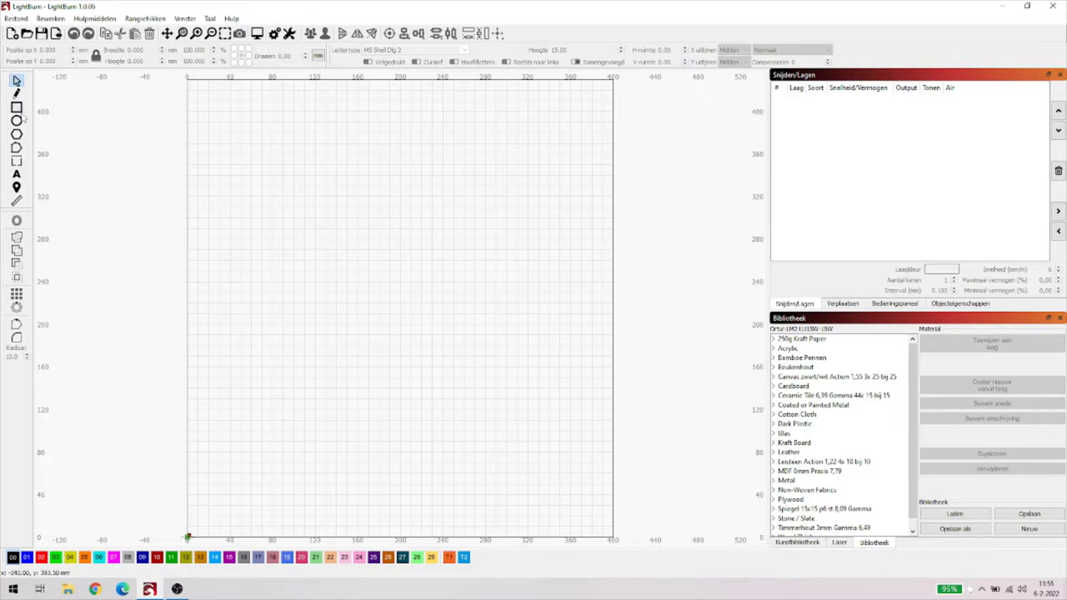
Draw a 92.5 × 53.5 mm rectangle near the bed's lower left on the T1 layer
left_click(16, 107)
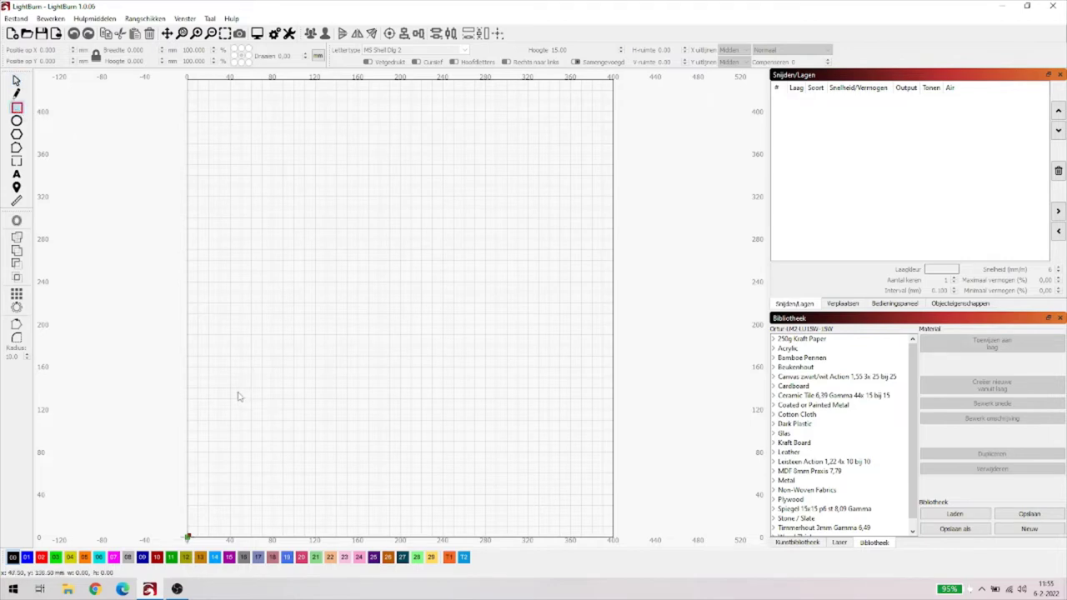
mouse_move(232, 388)
left_mouse_down()
mouse_move(305, 450)
mouse_move(330, 445)
left_mouse_up()
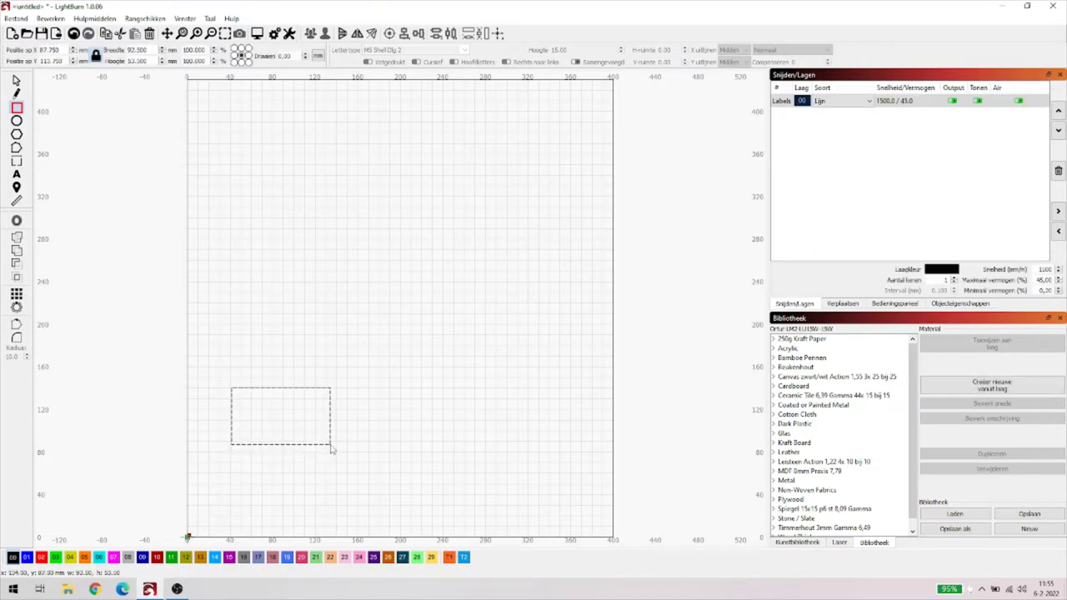
left_click(450, 557)
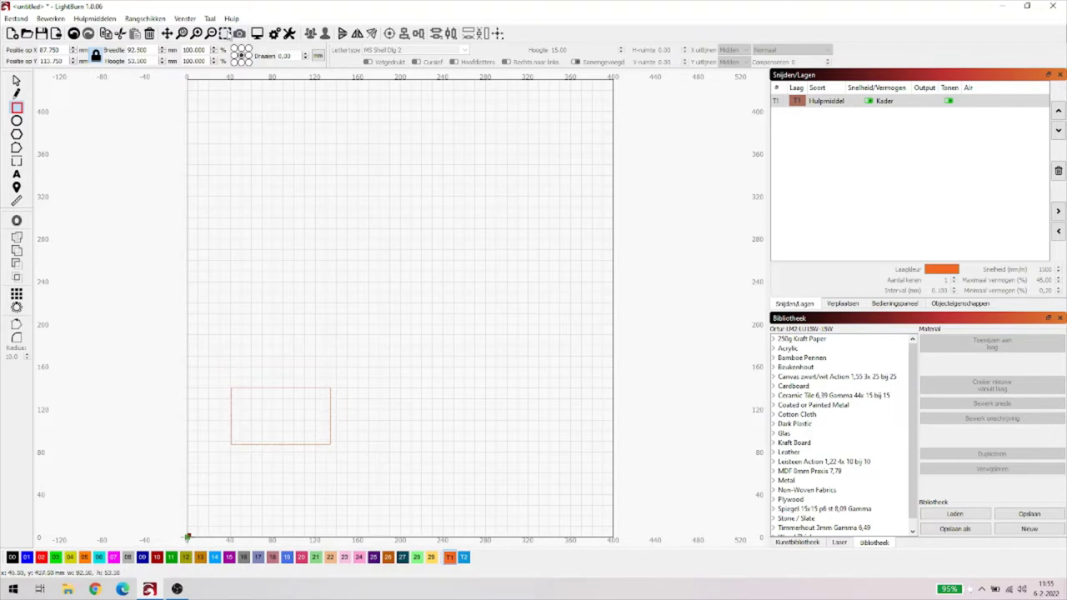
Zoom to frame the rectangle, check its corner position, and show the Move (Verplaatsen) panel
left_click(225, 33)
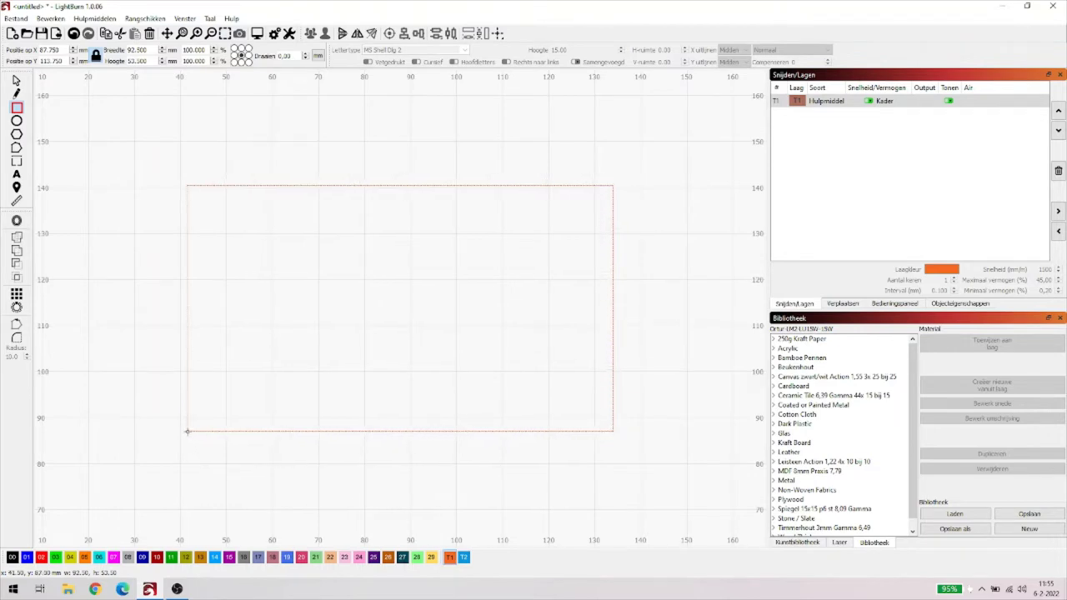
left_click(188, 431)
left_click(842, 304)
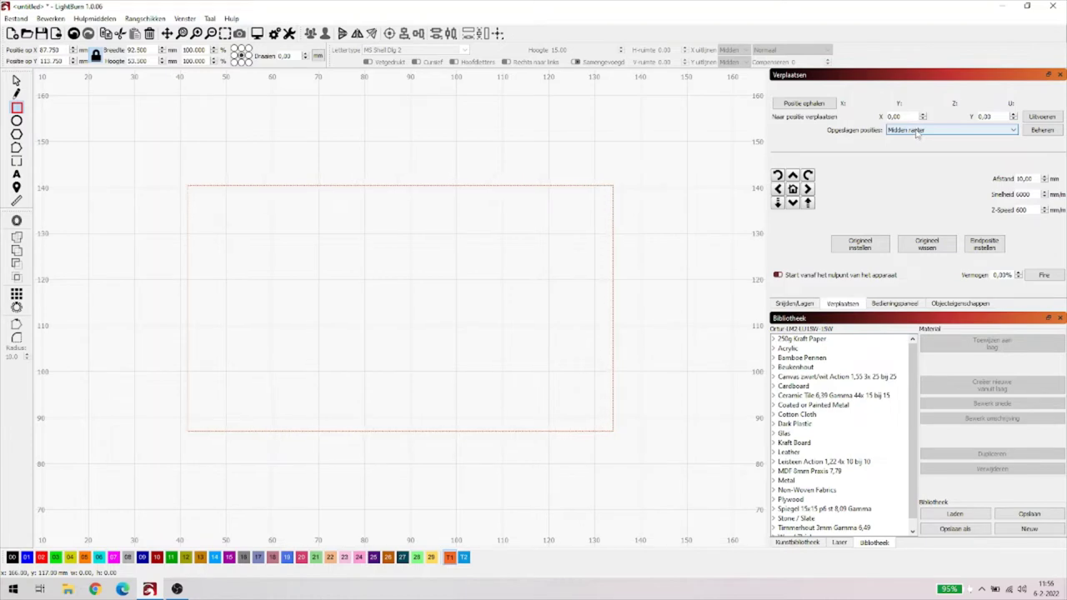
Add a new saved position in Beheren named Linksonder businesskaart
left_click(1041, 131)
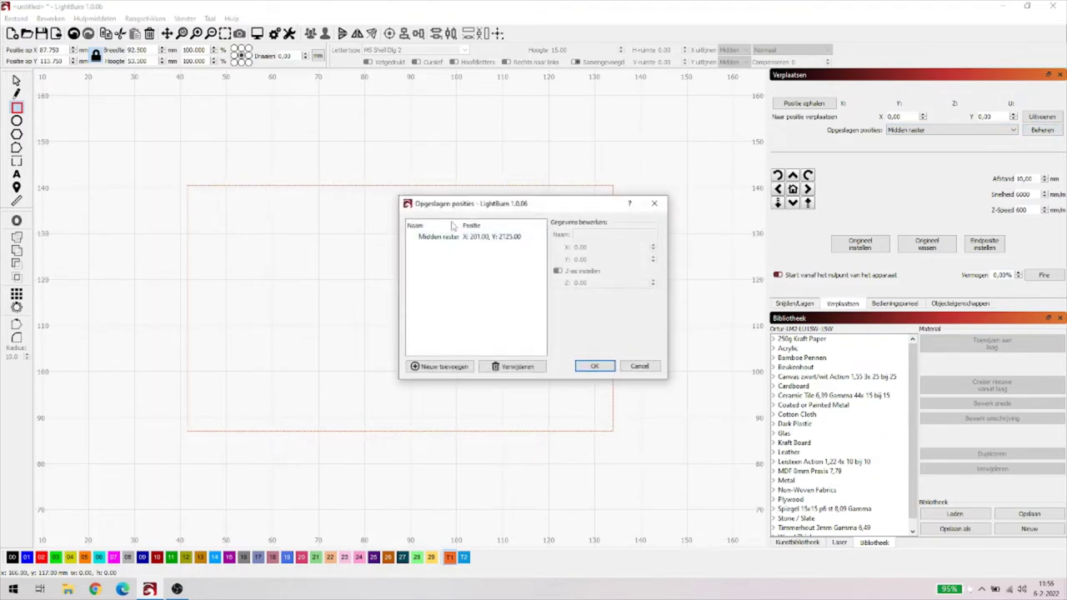
left_click(438, 367)
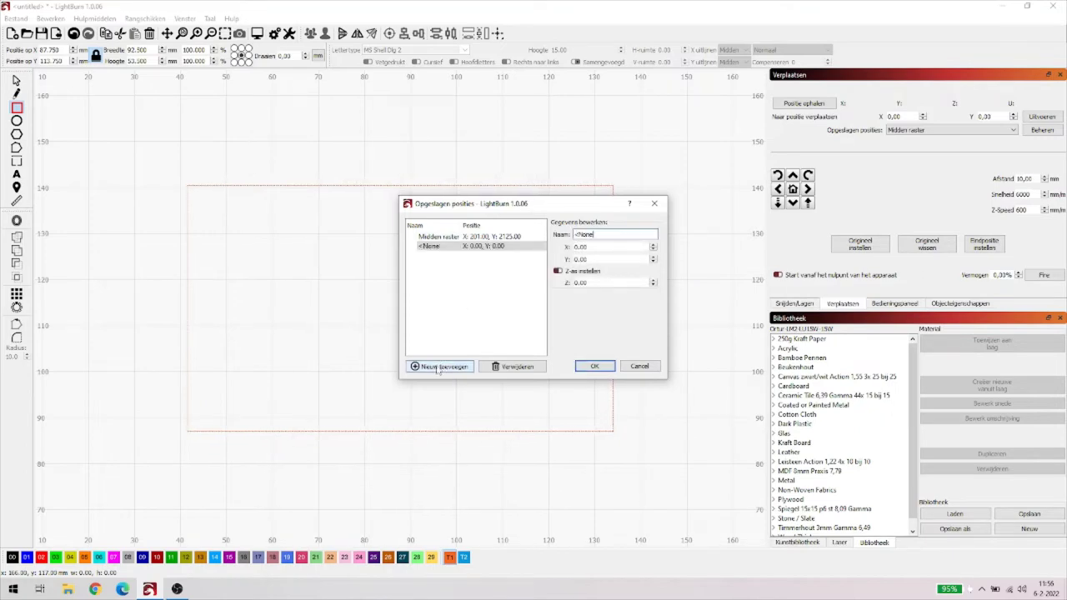
key("BackSpace")
type("Linksonder businesskaart")
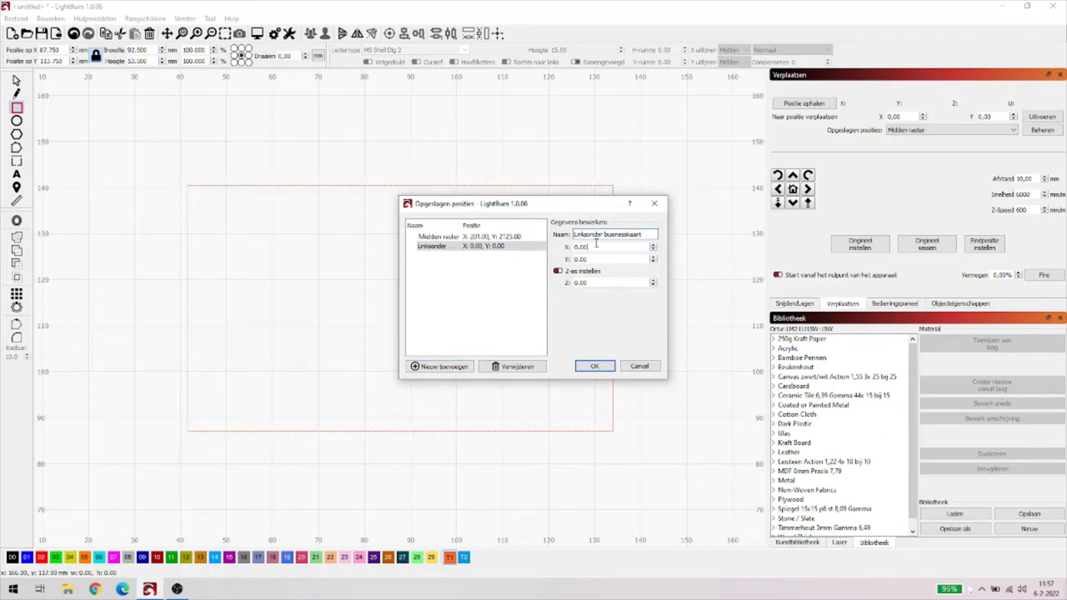
Set the Linksonder position to X 41.50, Y 87.00 and save the positions
key("BackSpace")
key("BackSpace")
key("BackSpace")
type("41.5")
key("Tab")
type("87.00")
key("Tab")
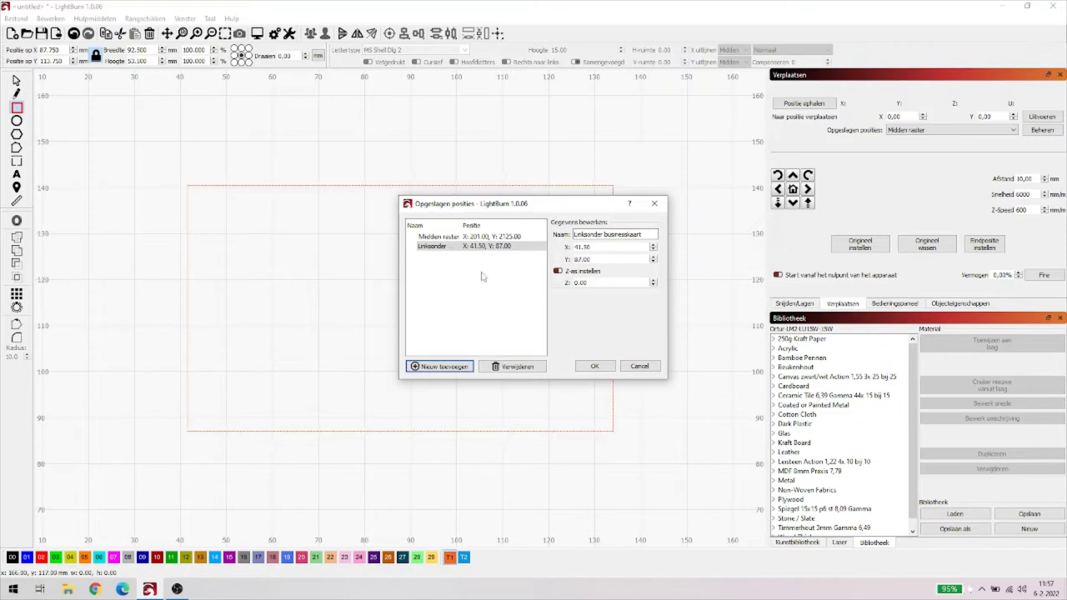
left_click(466, 247)
left_click(604, 368)
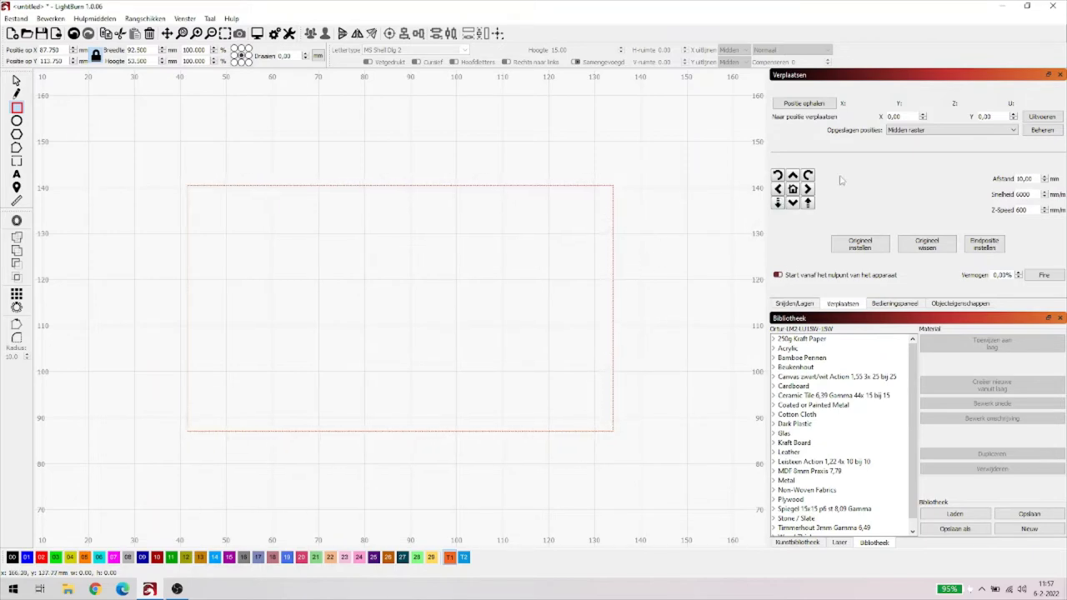
Try Linksonder businesskaart from the dropdown, then delete it in Beheren, leaving Midden raster
left_click(1014, 131)
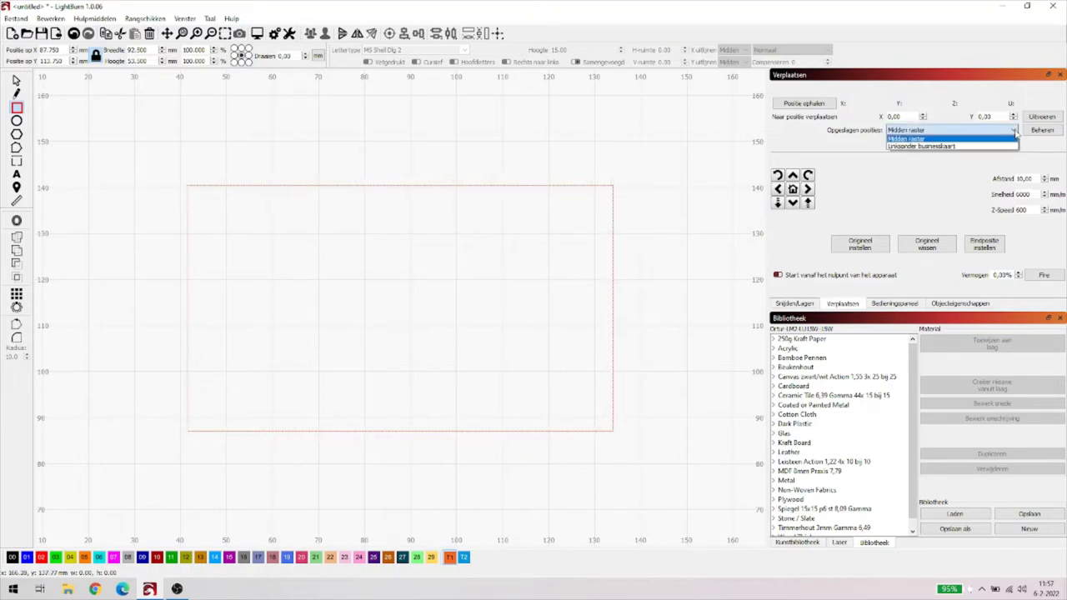
left_click(960, 147)
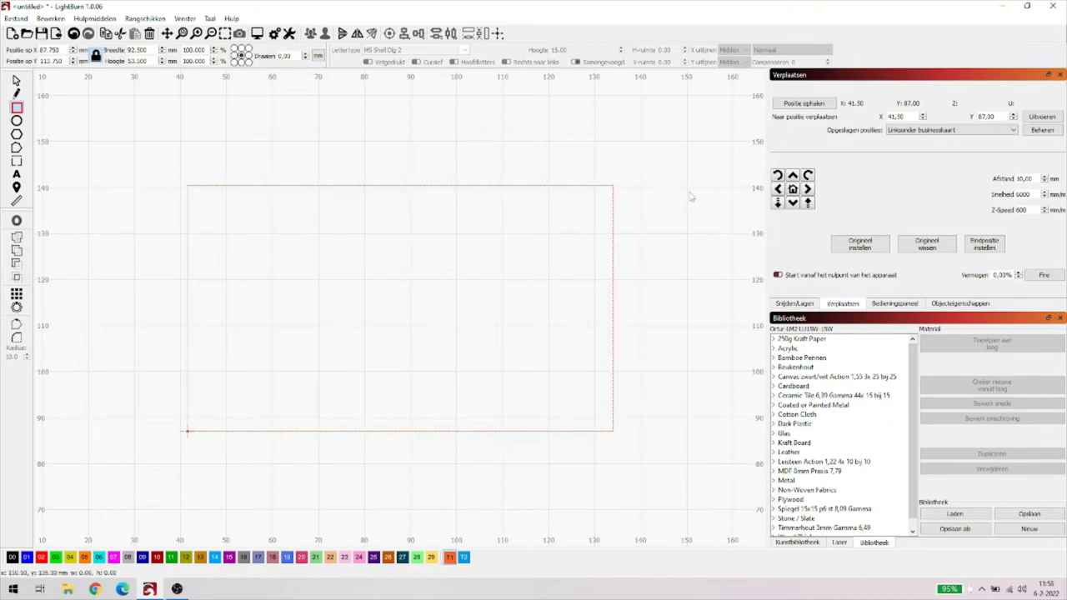
left_click(1042, 131)
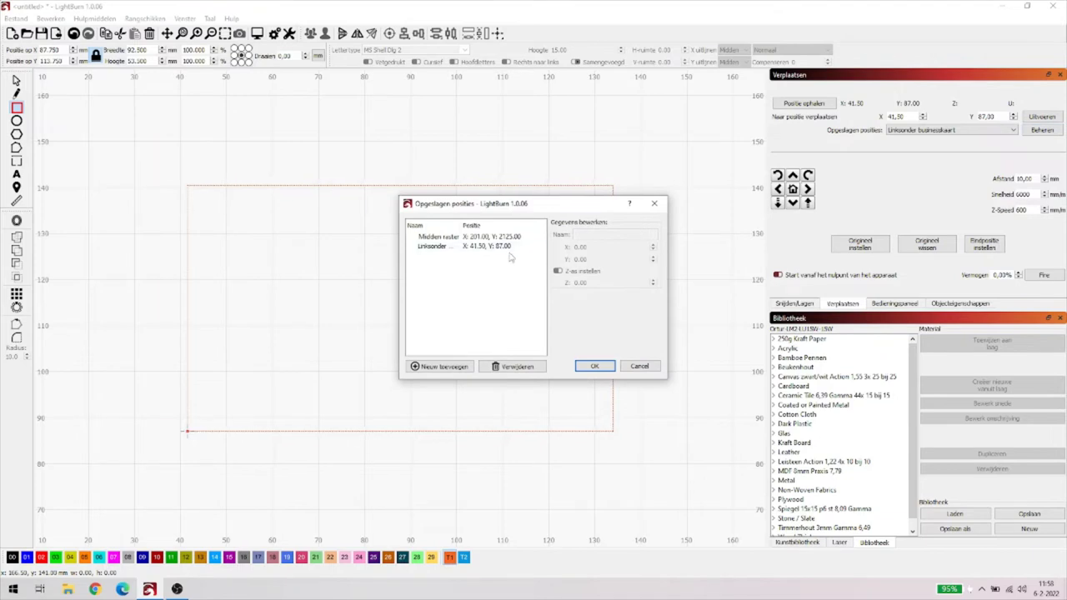
left_click(449, 249)
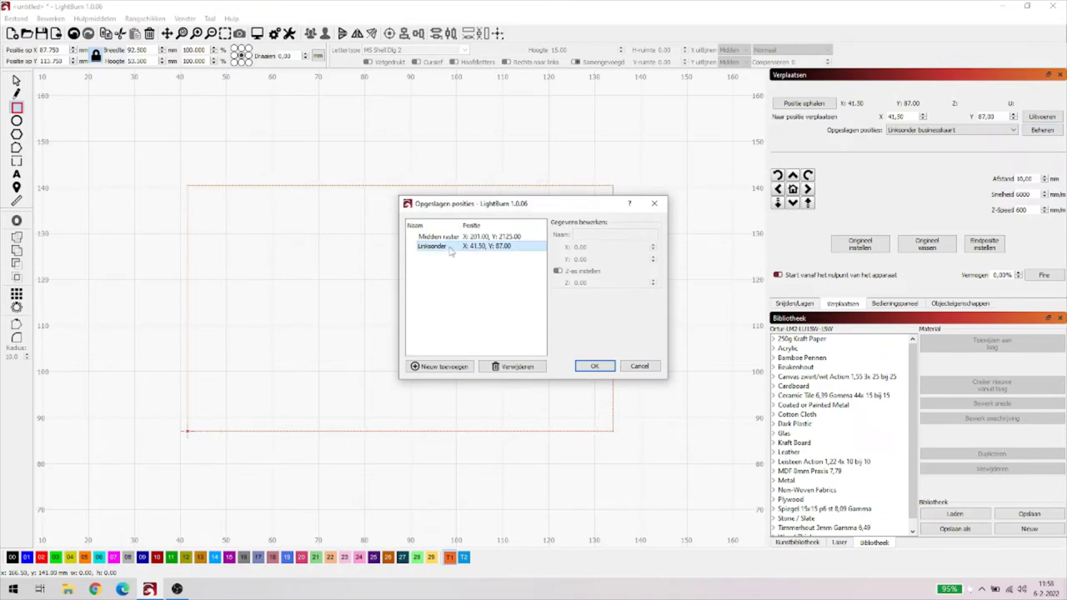
left_click(517, 370)
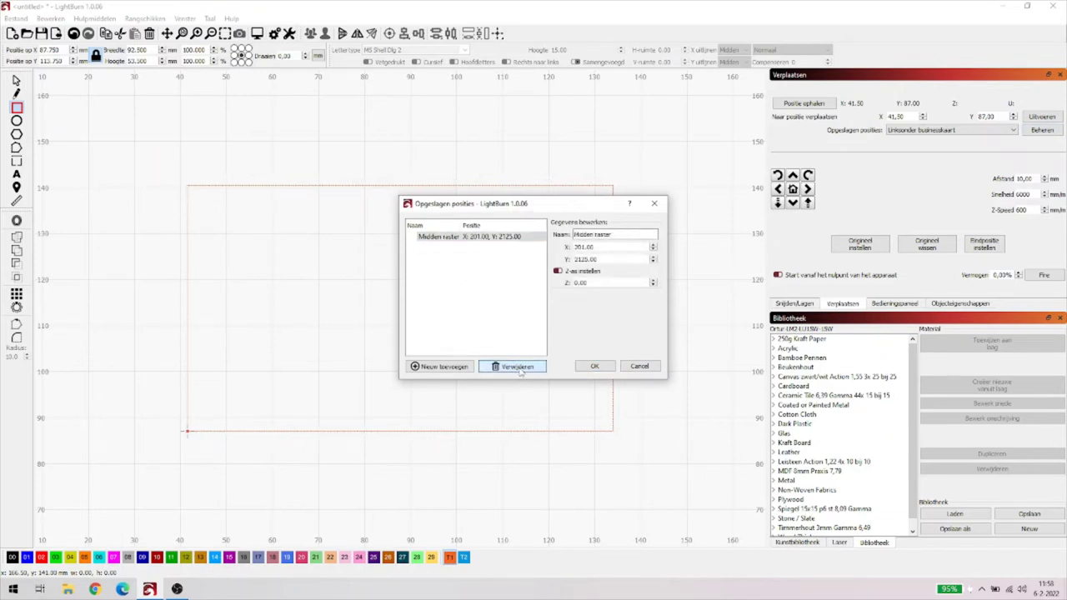
left_click(596, 367)
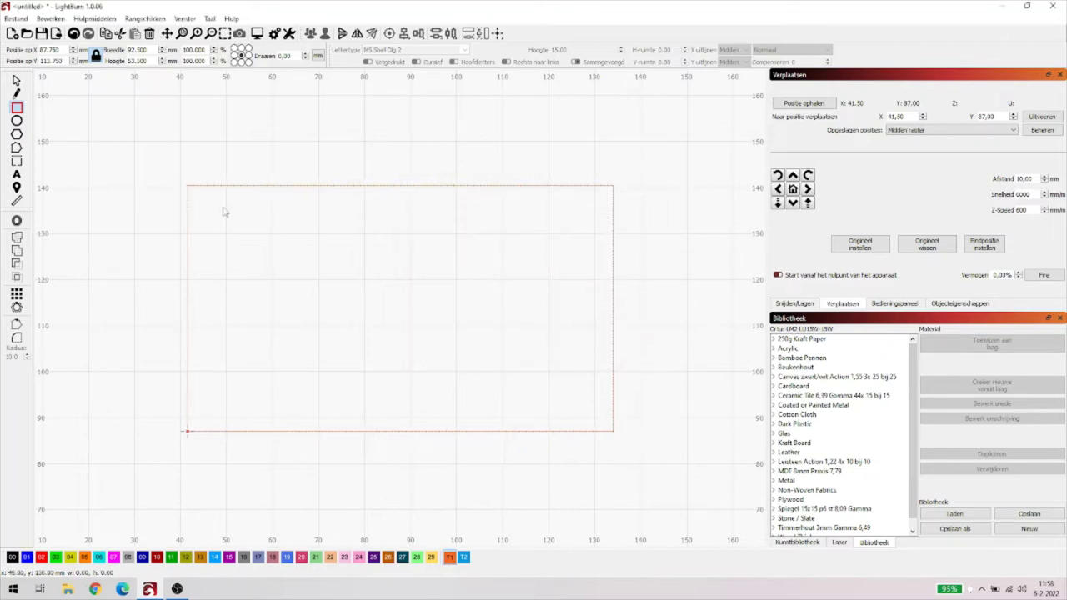
left_click(16, 80)
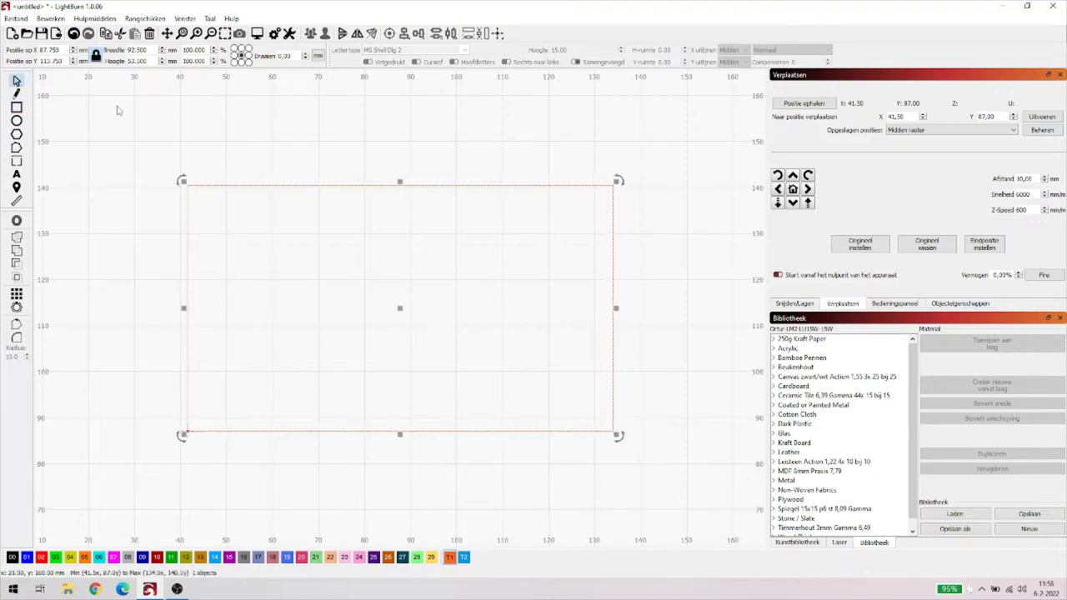
Select the T1 rectangle and delete it
left_click(176, 157)
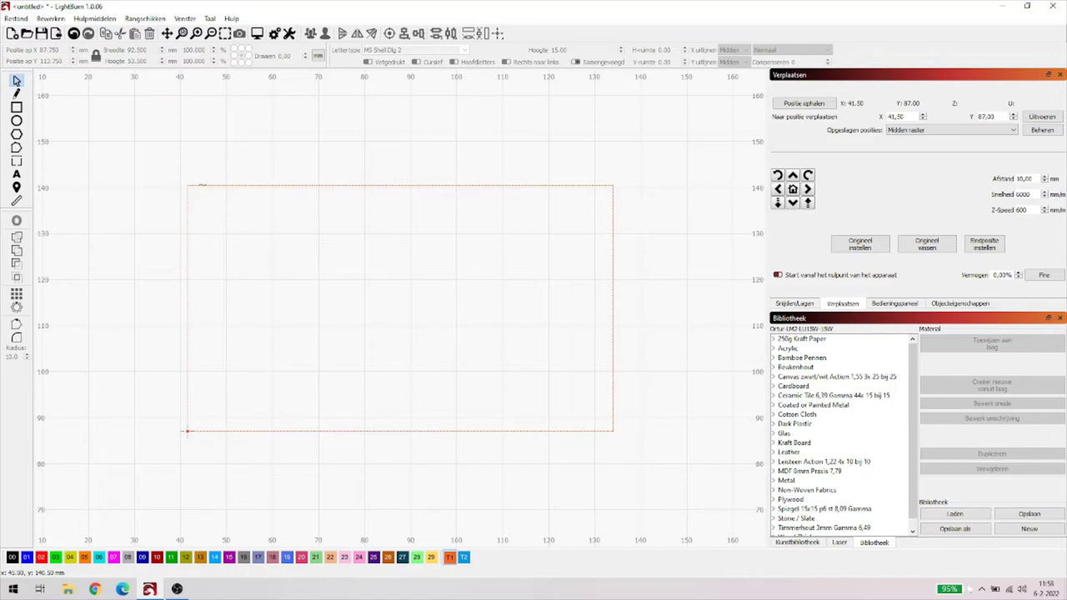
left_click(203, 185)
key("Delete")
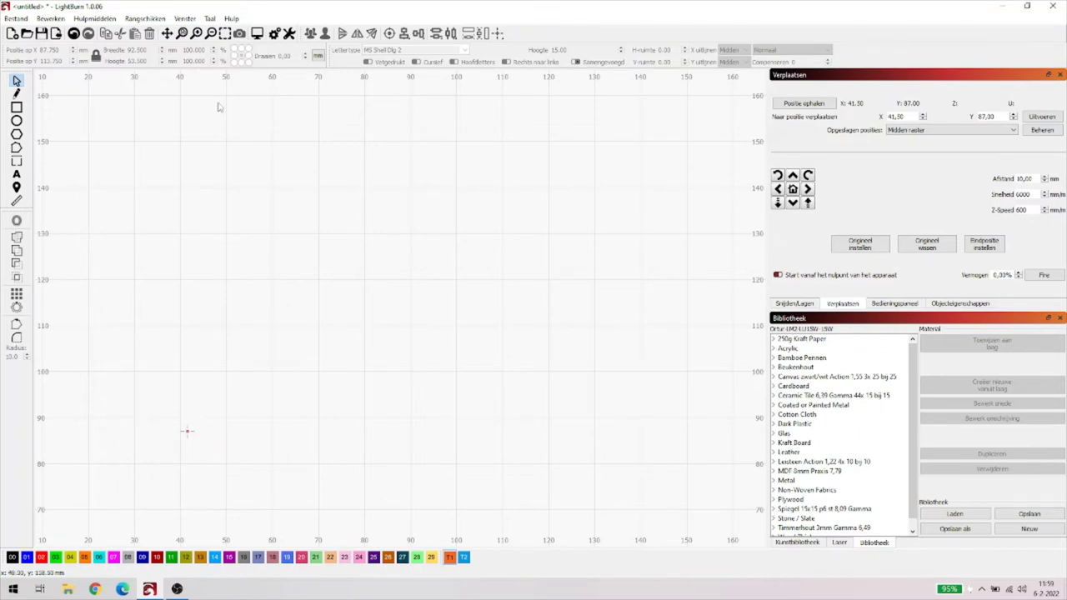
Zoom out past the whole work area and pan so the bed is centred
left_click(212, 33)
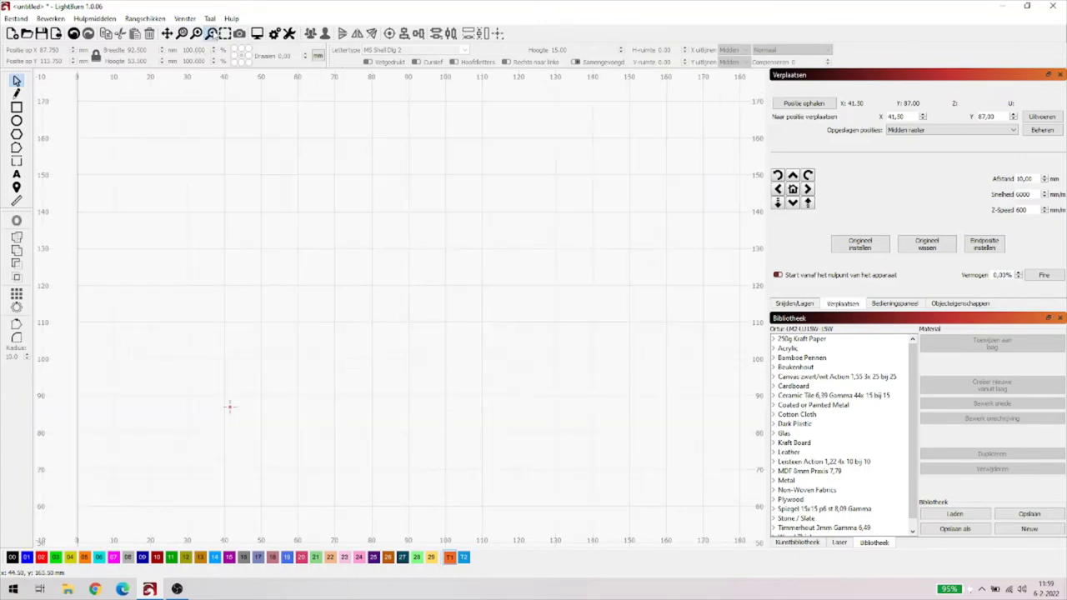
left_click(211, 33)
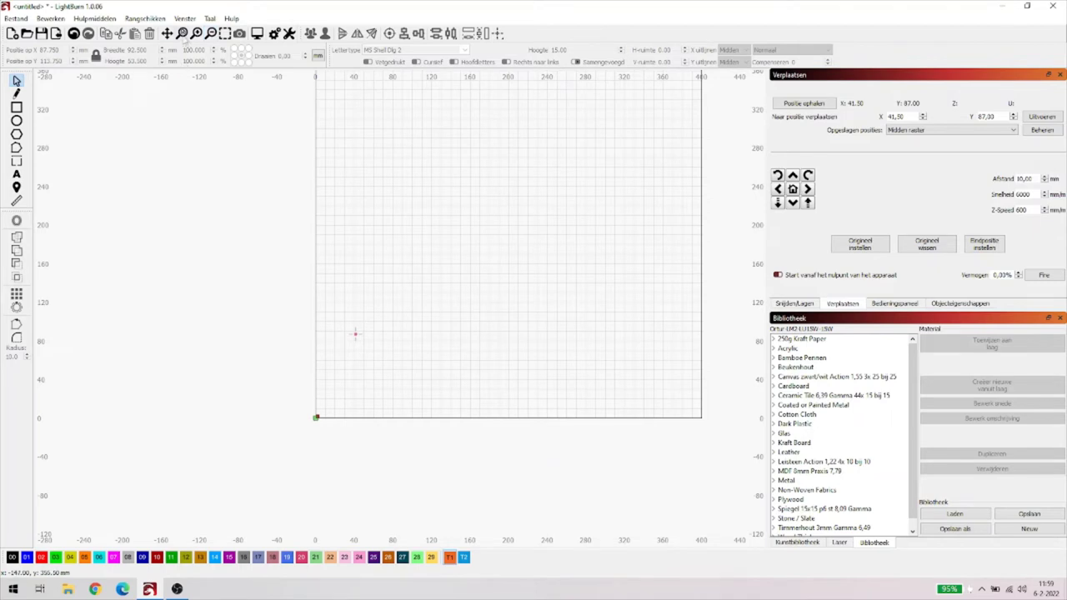
left_click(167, 33)
left_click_drag(409, 145, 346, 225)
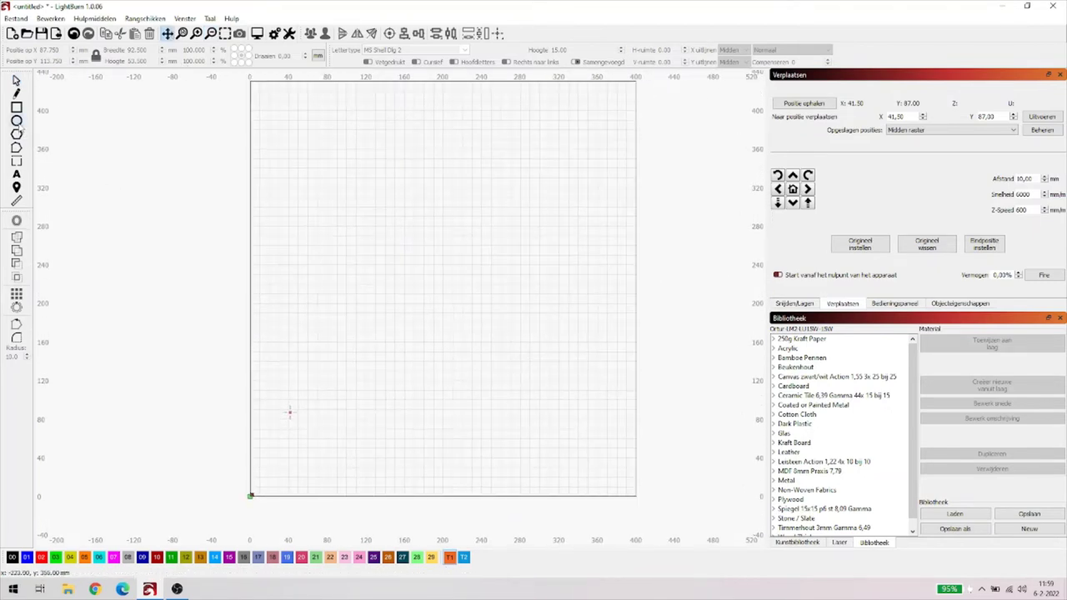
left_click(17, 94)
left_click(17, 106)
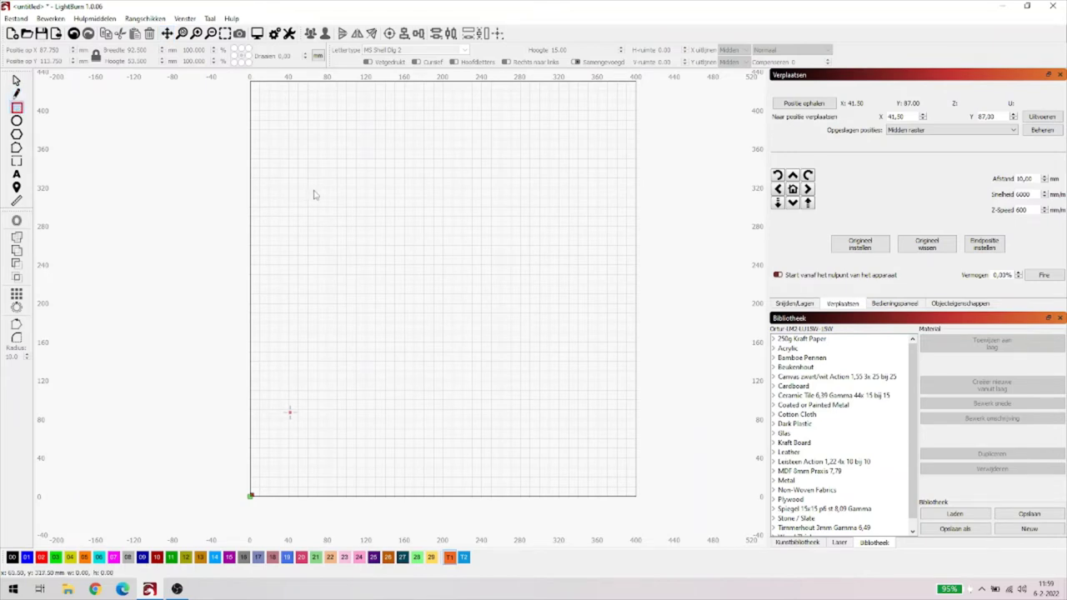
Draw a 42.5 × 44.5 mm square, select it, and open the Rastermatrix maken grid array dialog
mouse_move(314, 191)
left_mouse_down()
mouse_move(354, 215)
mouse_move(354, 233)
left_mouse_up()
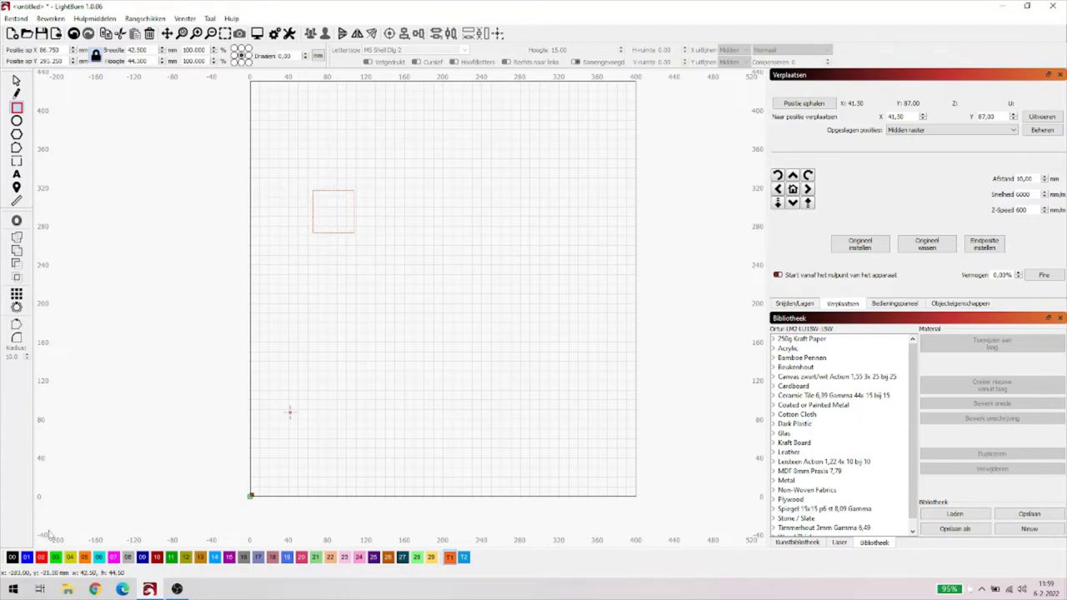
key("ctrl+a")
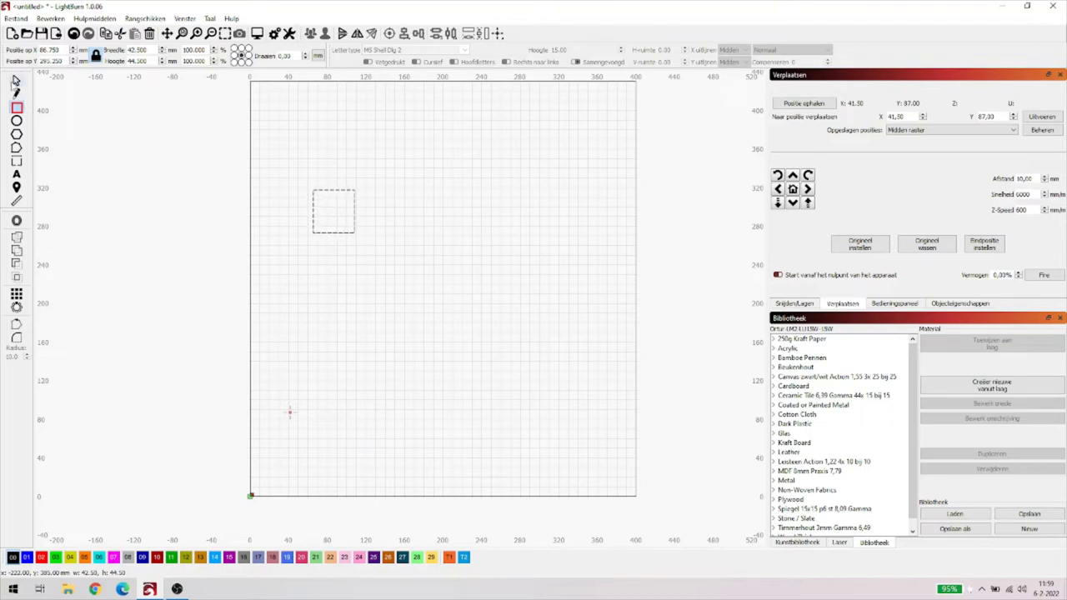
left_click(16, 80)
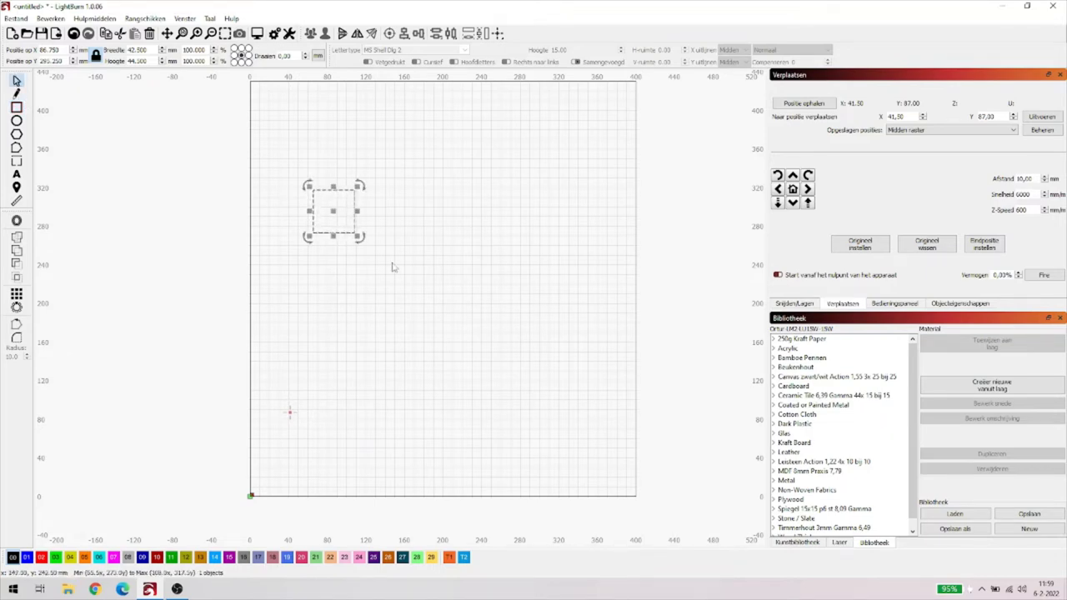
left_click(17, 295)
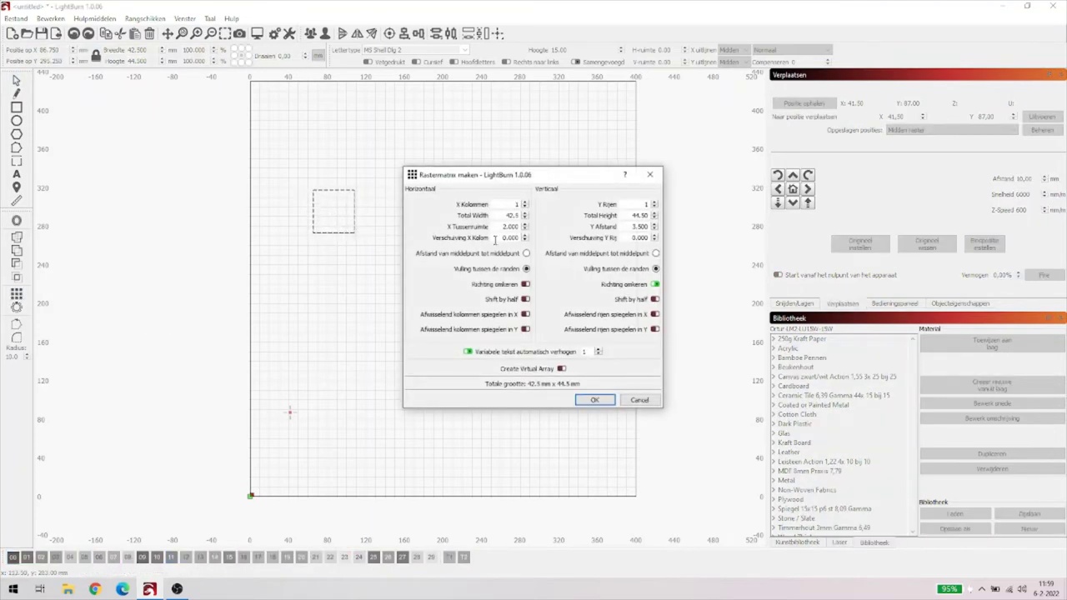
Create the grid array with 4 columns and 4 rows, then deselect everything
type("4")
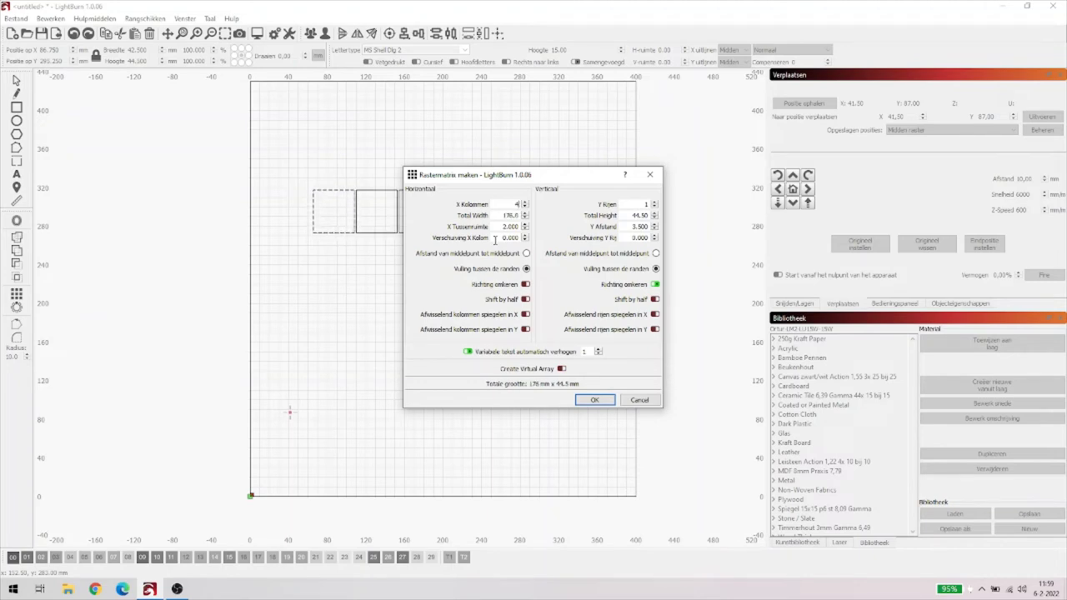
left_click(644, 204)
type("4")
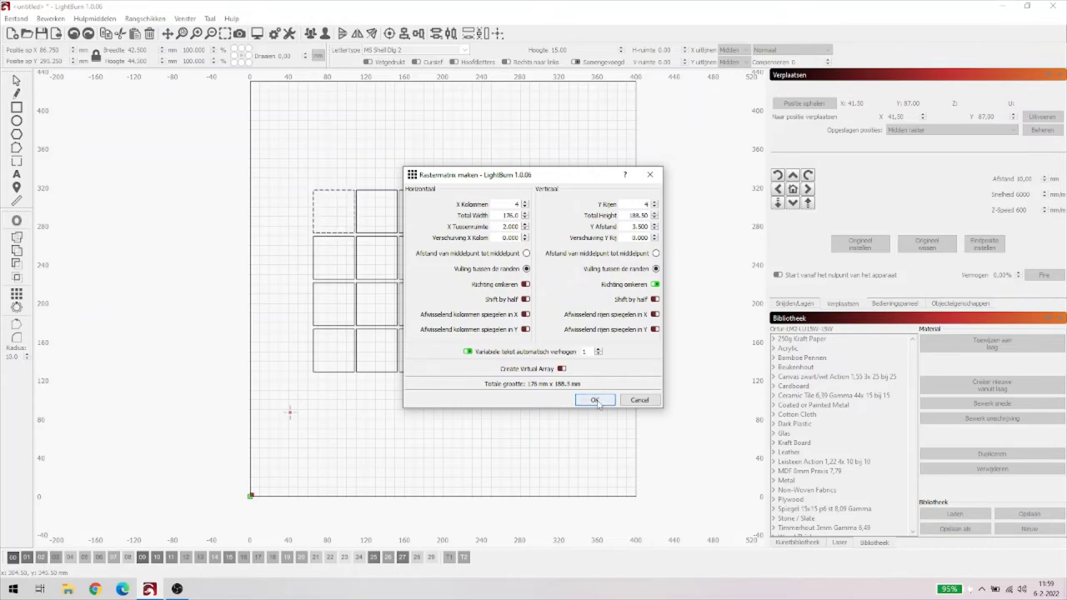
left_click(594, 400)
left_click(583, 308)
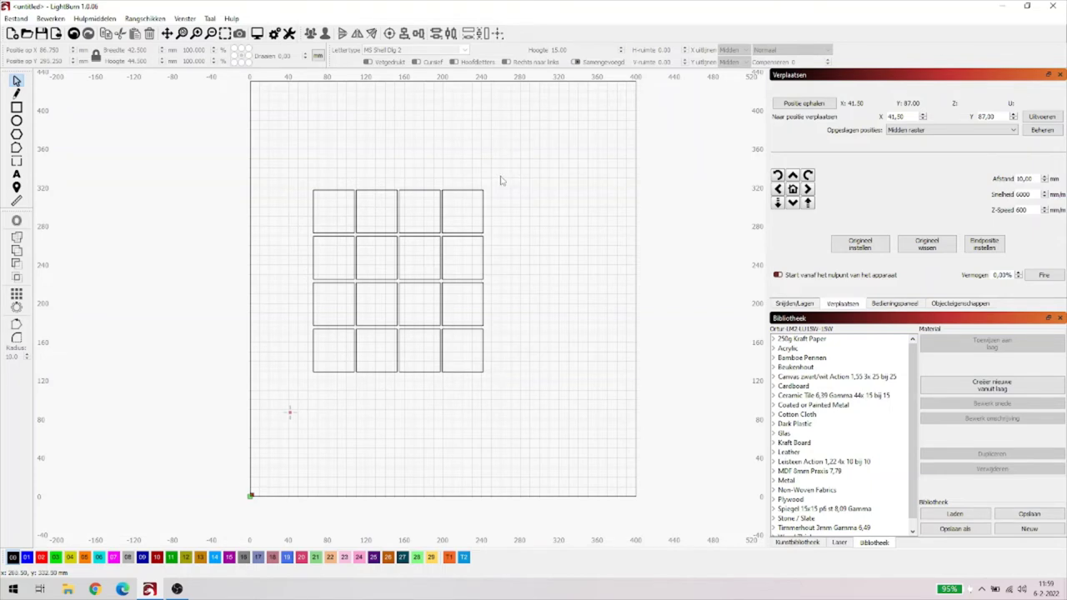
left_click(344, 191)
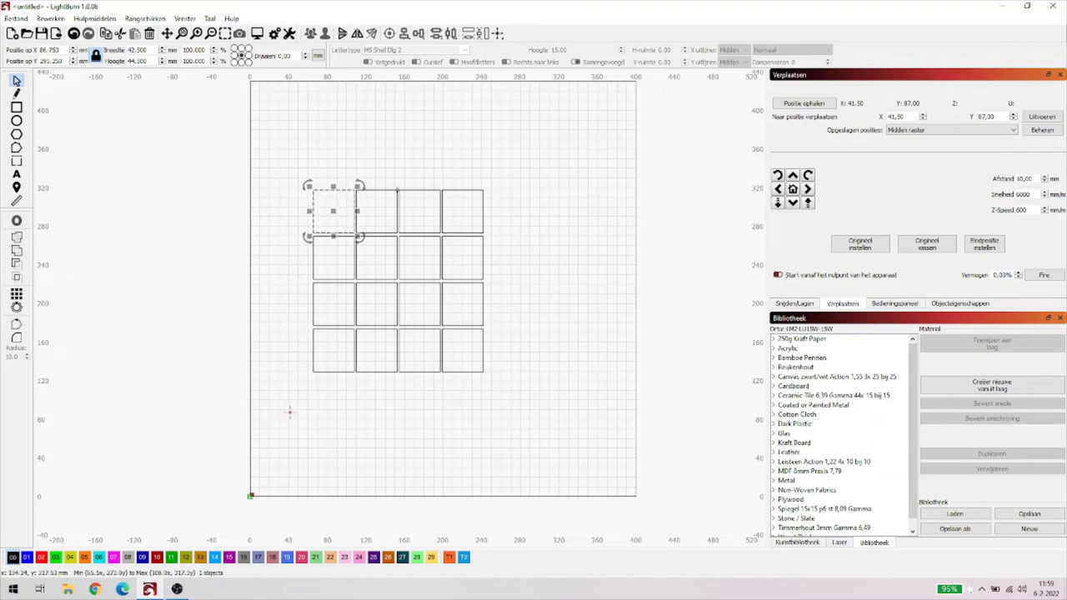
left_click(395, 190, "shift")
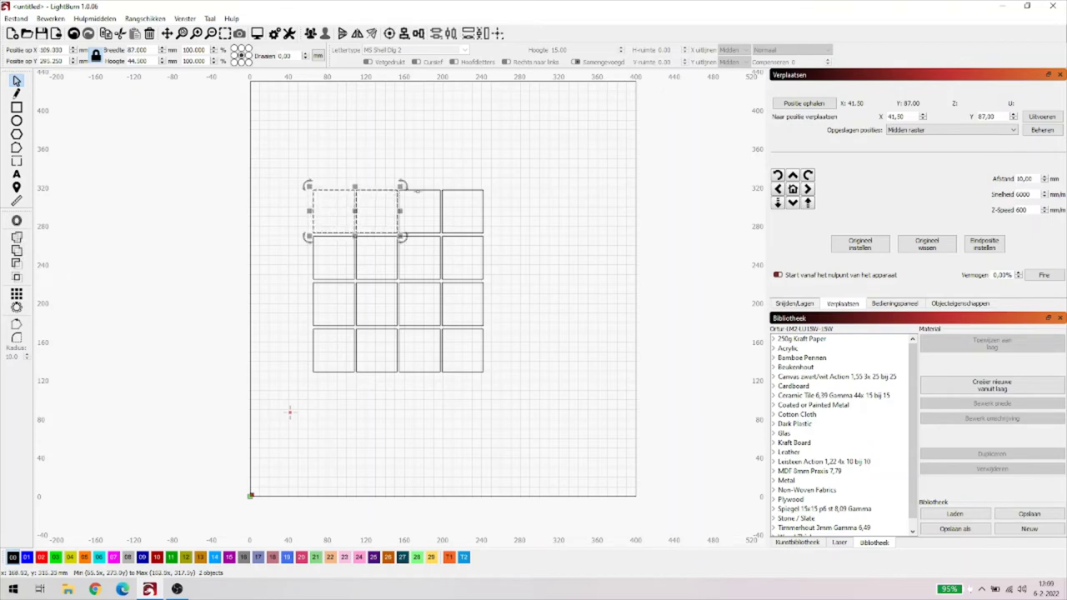
left_click(425, 190, "shift")
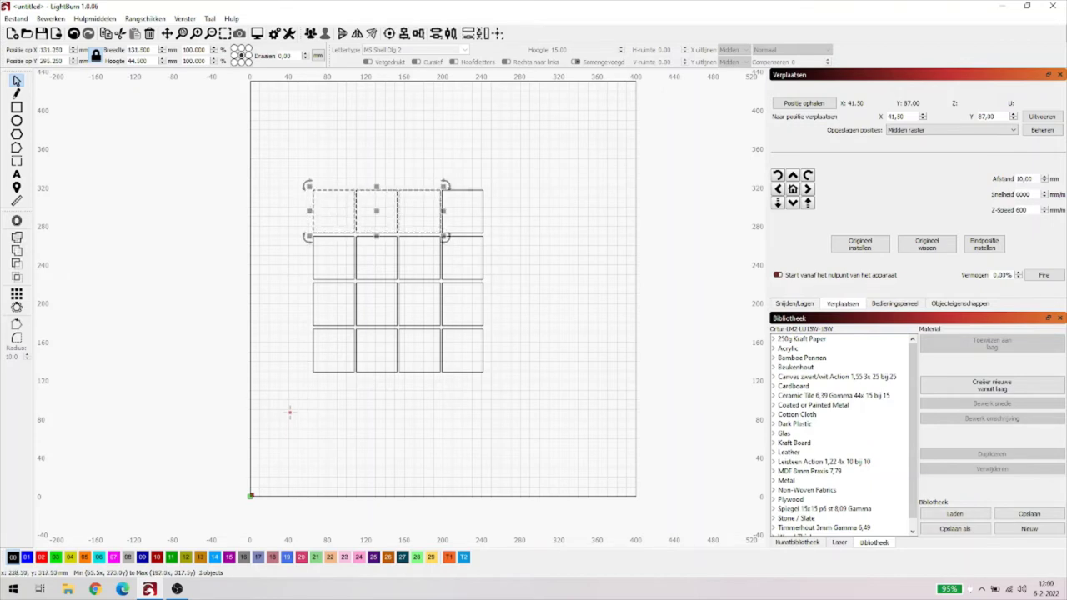
left_click(462, 191, "shift")
left_click(543, 175)
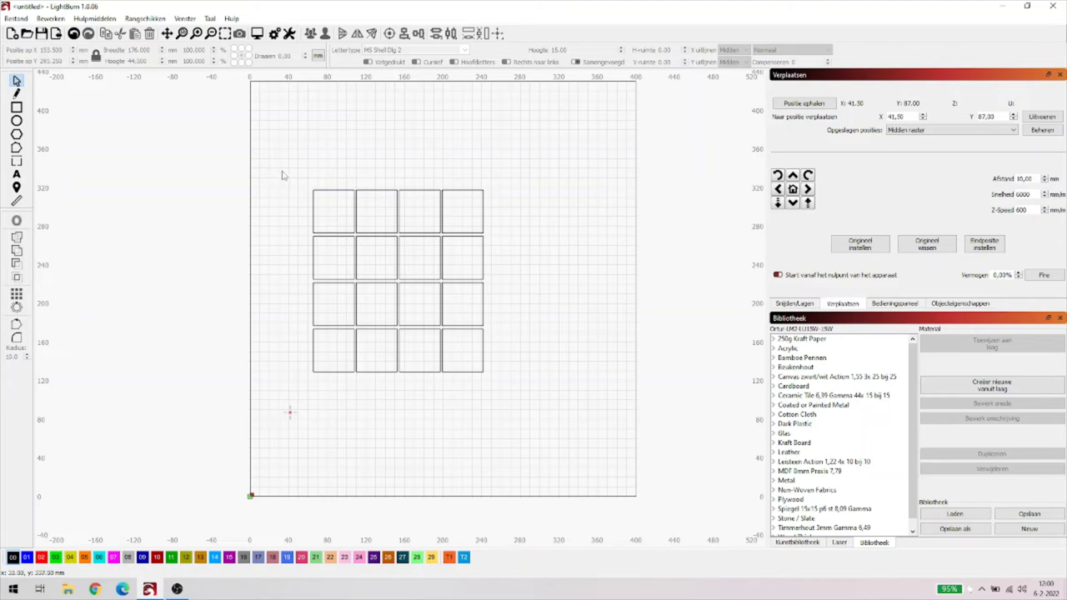
left_click_drag(281, 174, 524, 404)
left_click_drag(292, 167, 421, 307)
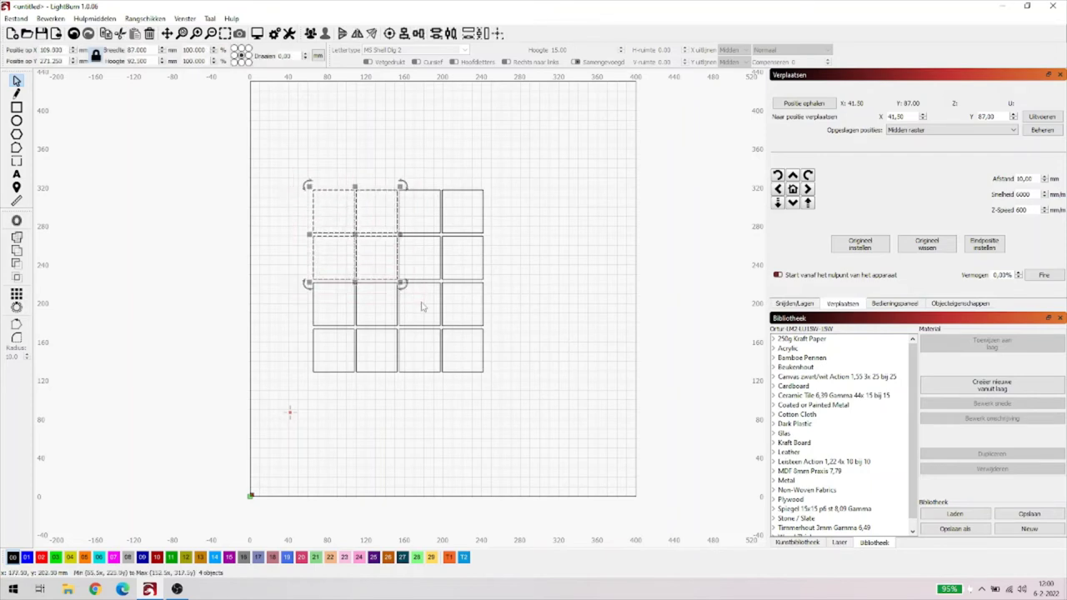
left_click(458, 134)
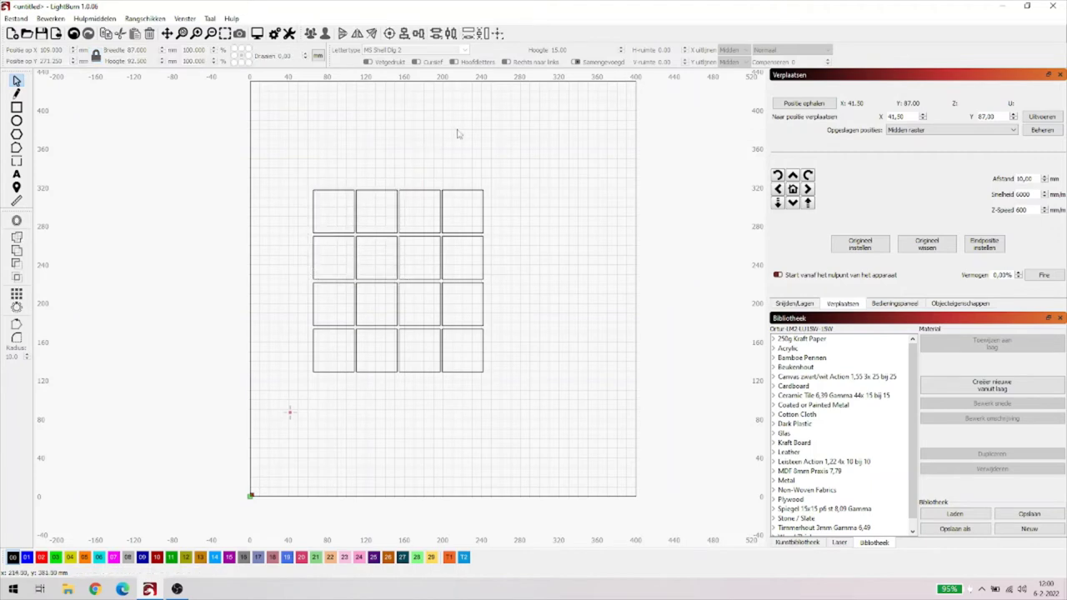
left_click_drag(300, 167, 417, 307)
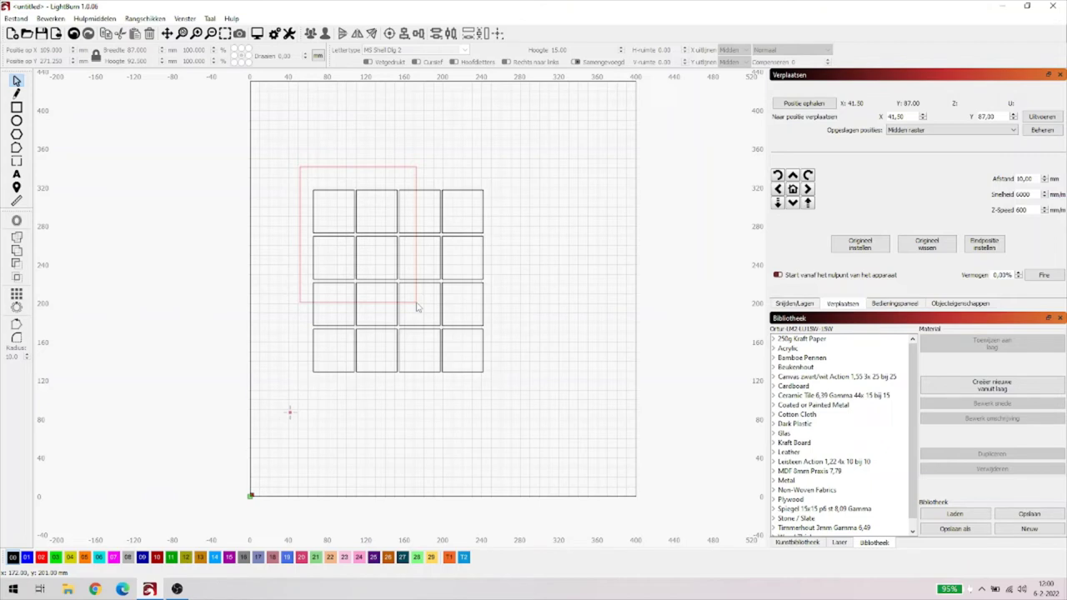
left_click_drag(418, 307, 417, 307)
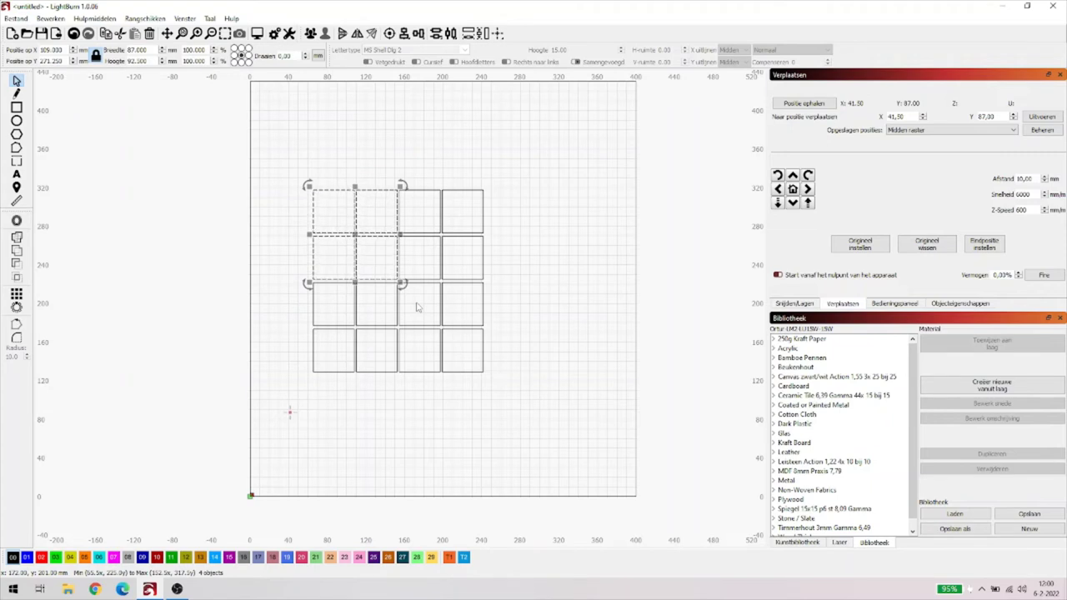
left_click(550, 215)
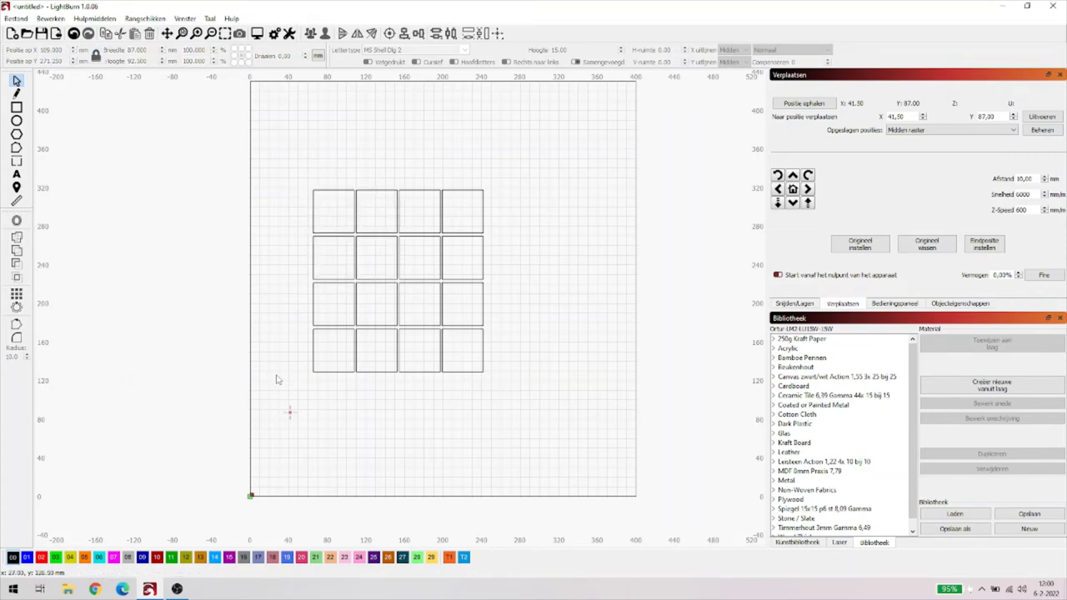
left_click_drag(276, 374, 410, 272)
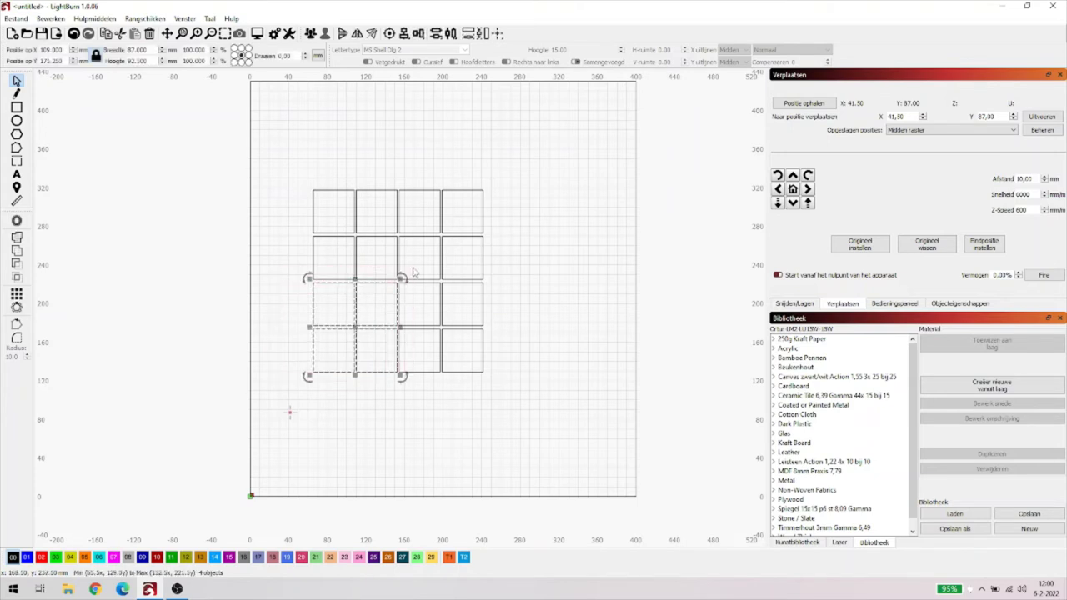
left_click(534, 260)
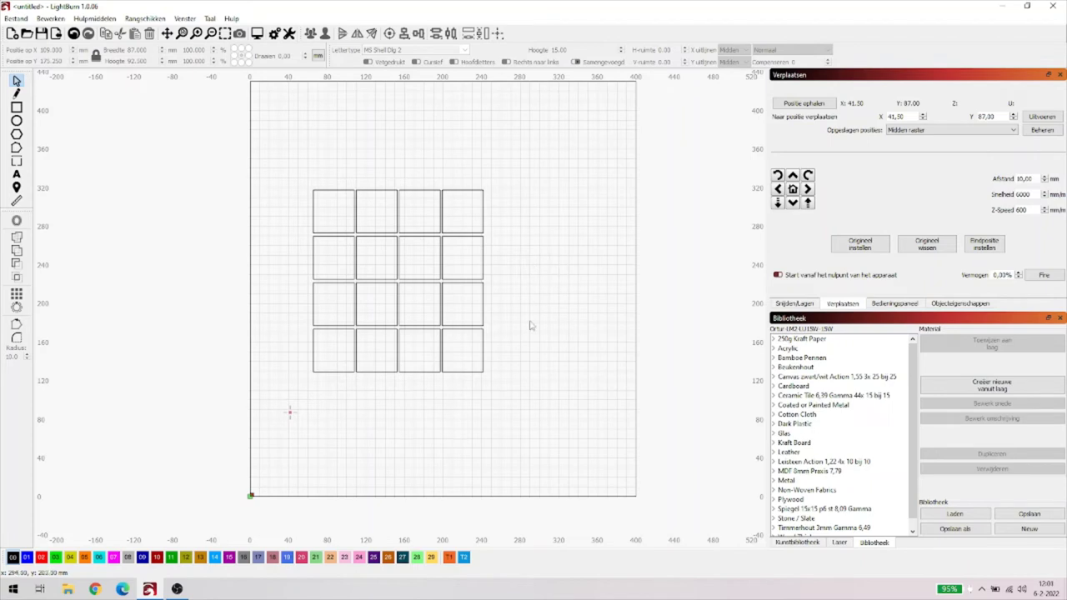
left_click_drag(514, 386, 378, 265)
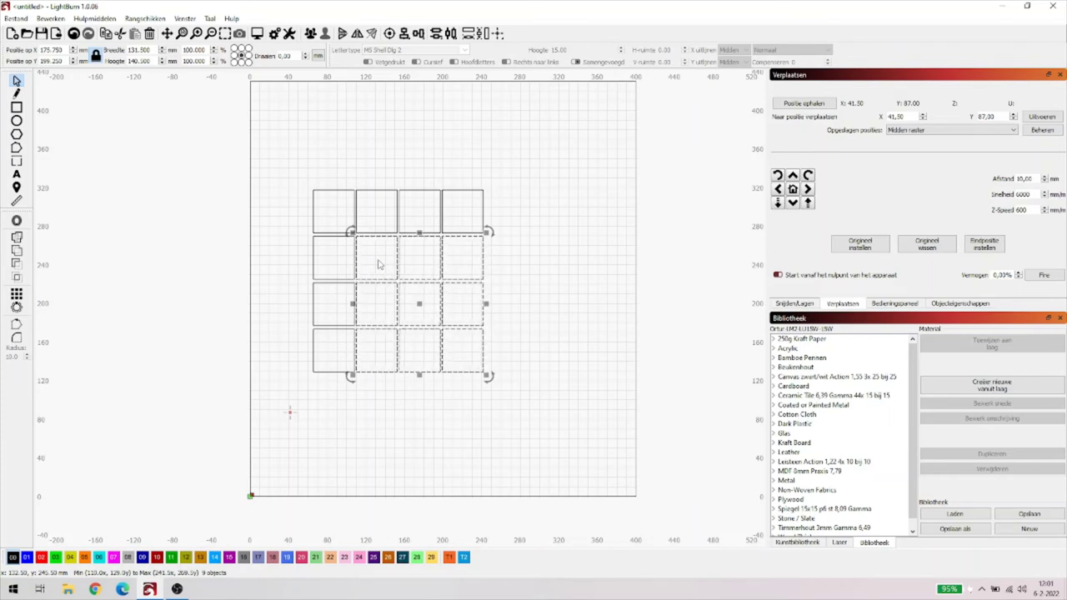
left_click(570, 397)
left_click_drag(564, 395, 333, 229)
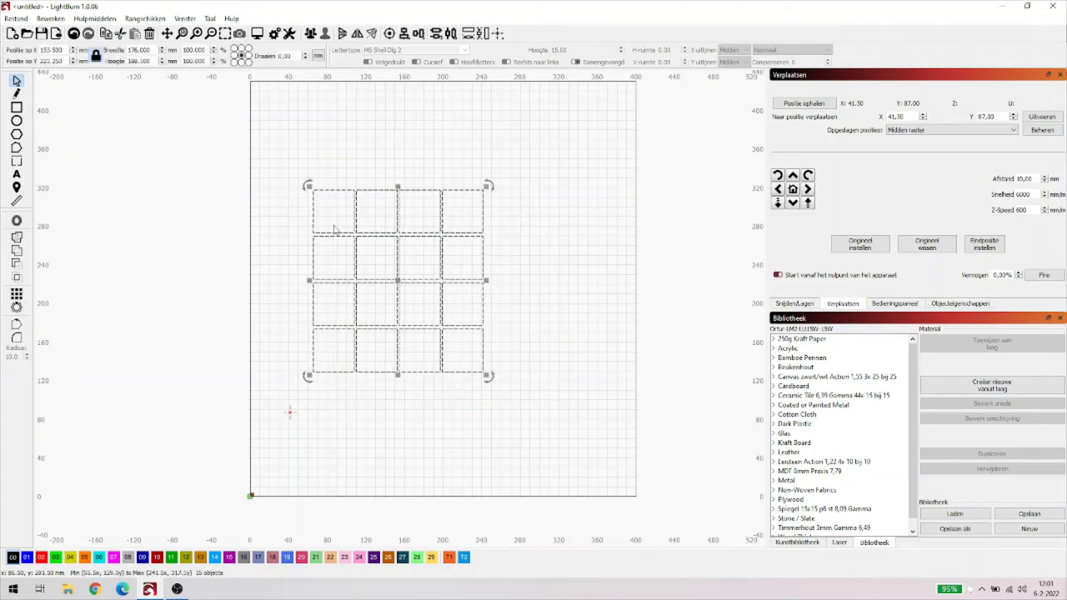
left_click(607, 326)
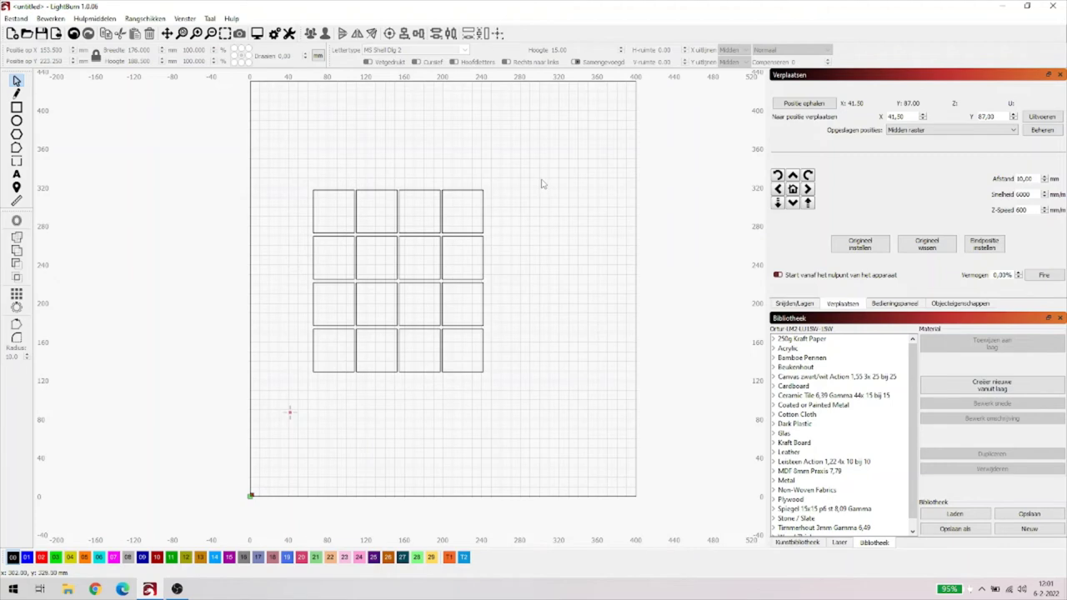
left_click_drag(538, 173, 344, 347)
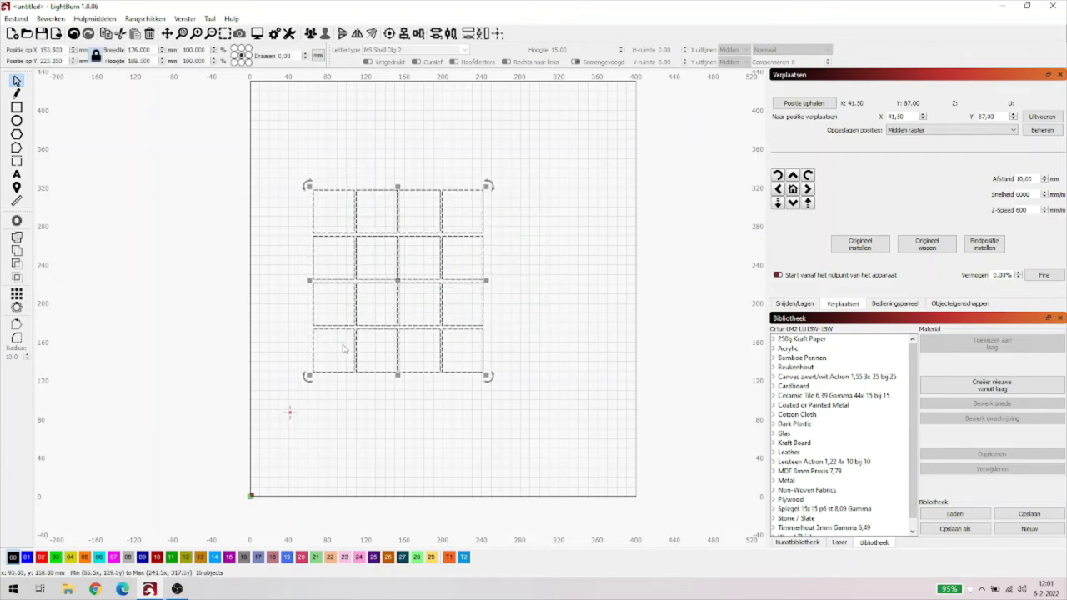
left_click(568, 351)
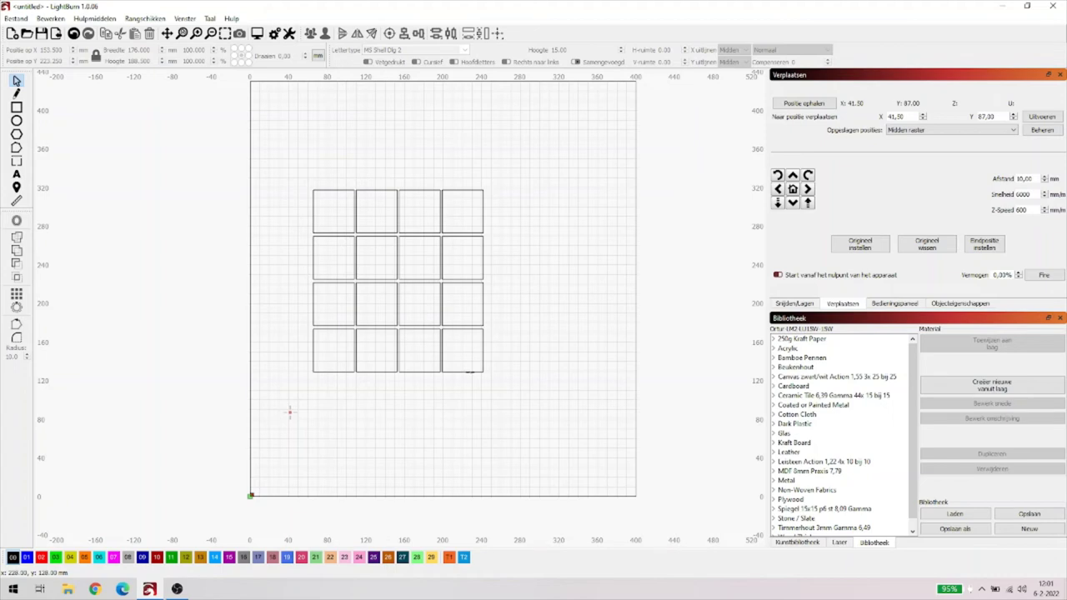
left_click(470, 372)
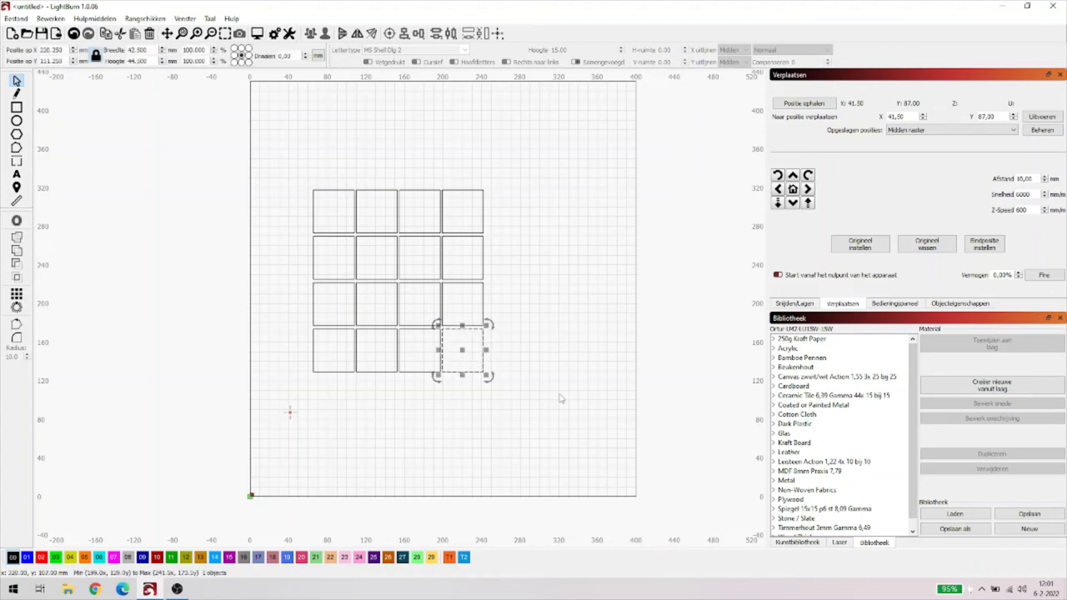
key("ctrl+a")
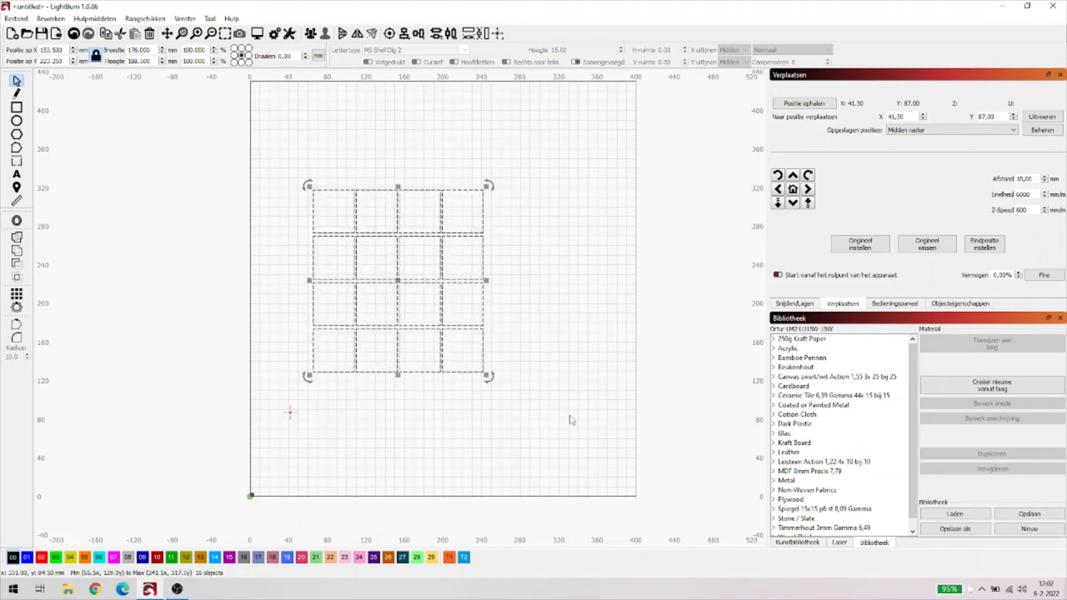
key("Escape")
left_click(571, 420)
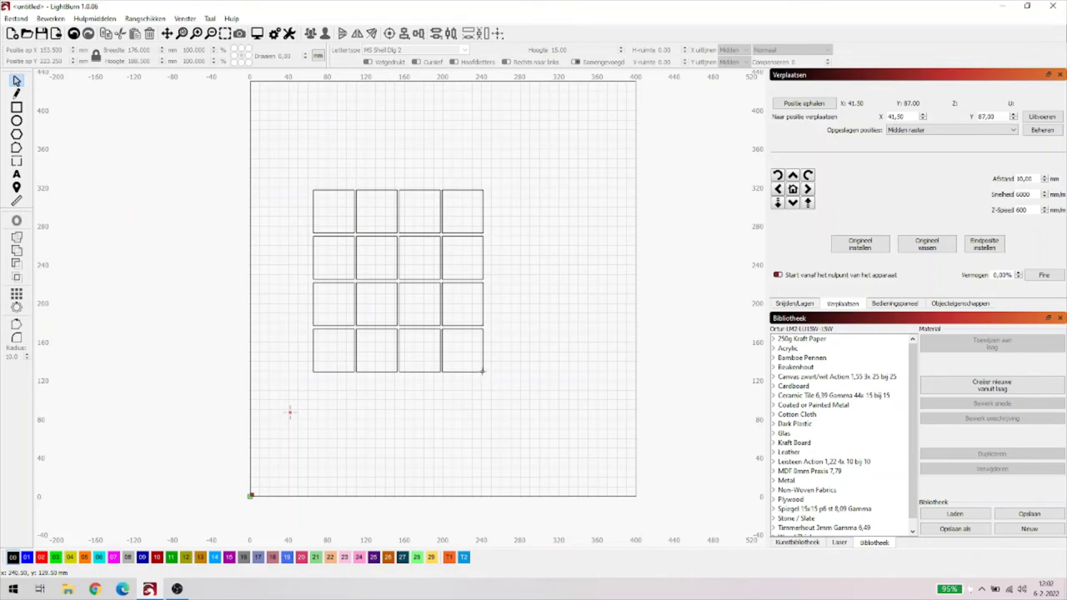
left_click(481, 371)
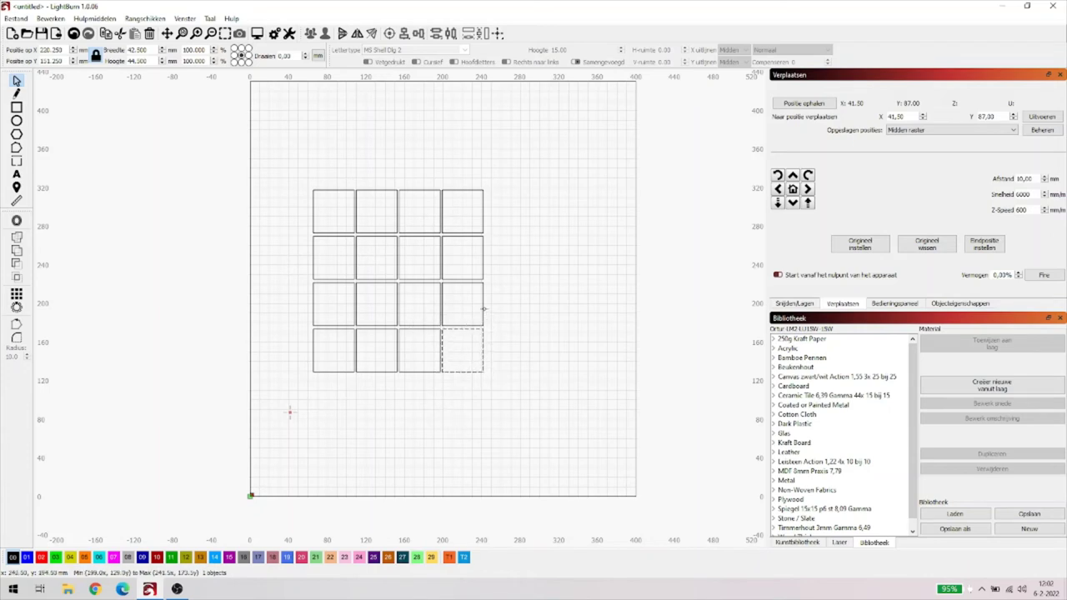
left_click(483, 308, "shift")
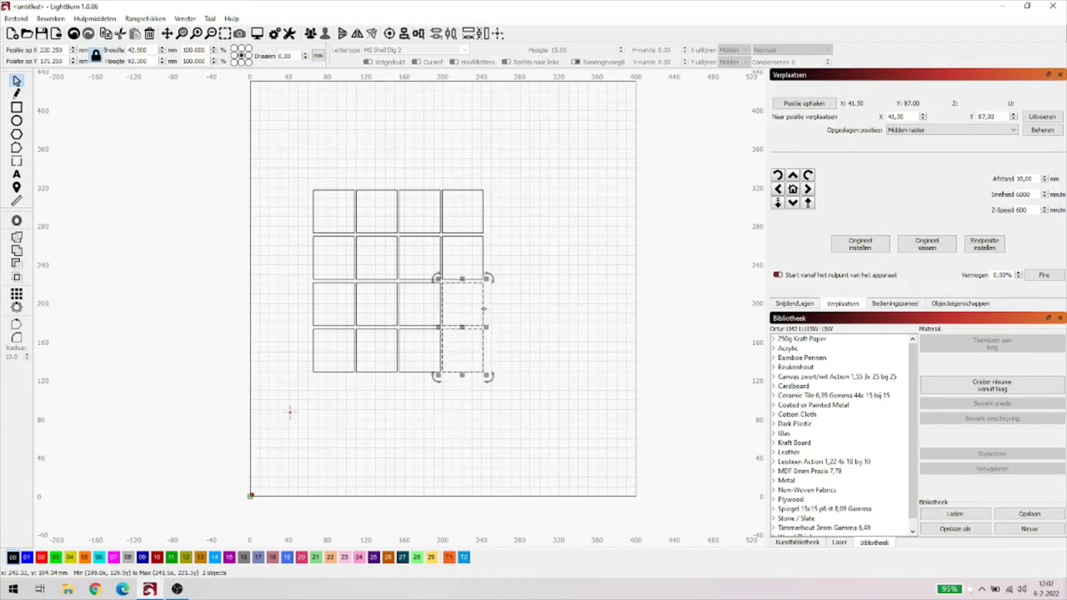
left_click(398, 314, "shift")
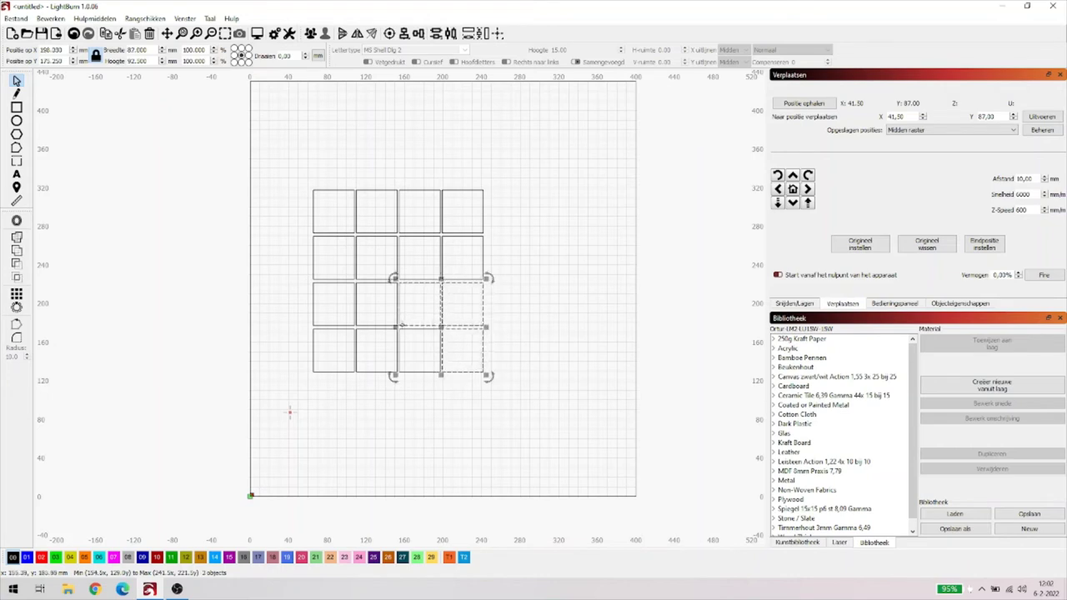
left_click(527, 412)
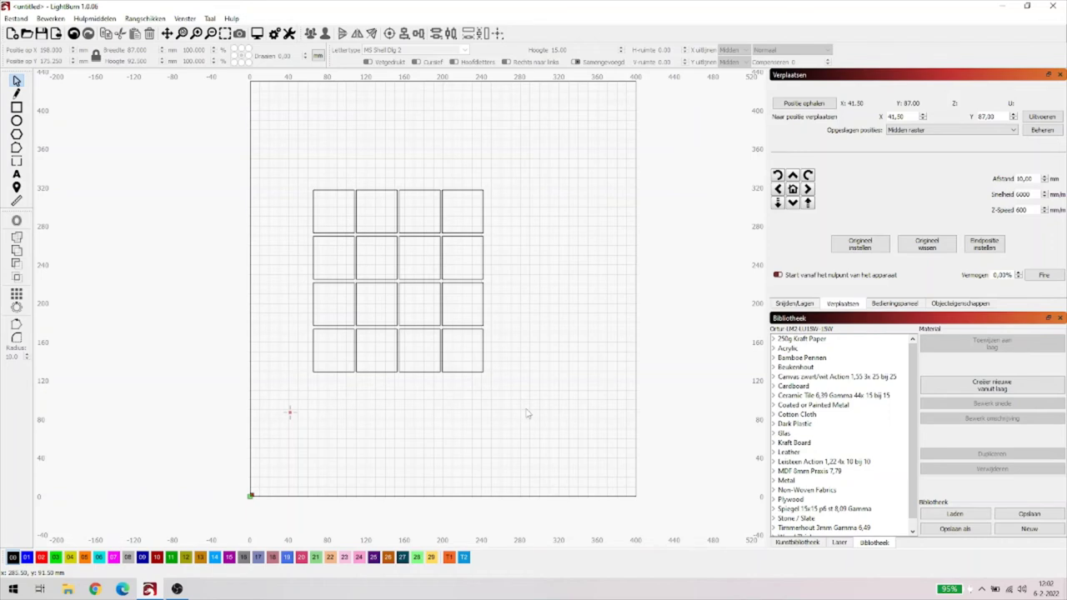
Box-select all 16 grid squares and delete them
left_click_drag(526, 411, 279, 168)
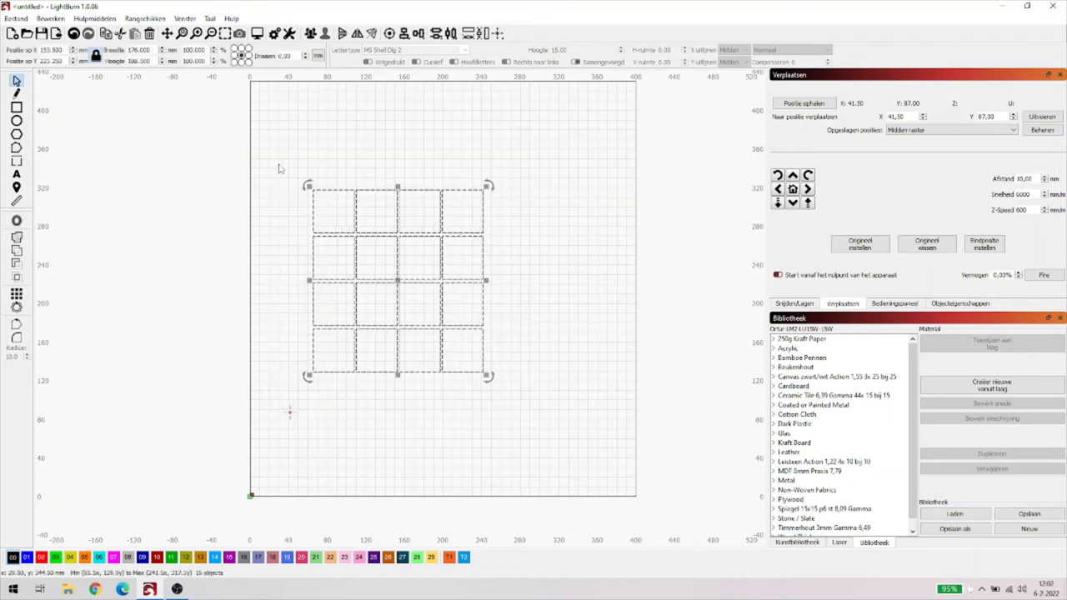
key("Delete")
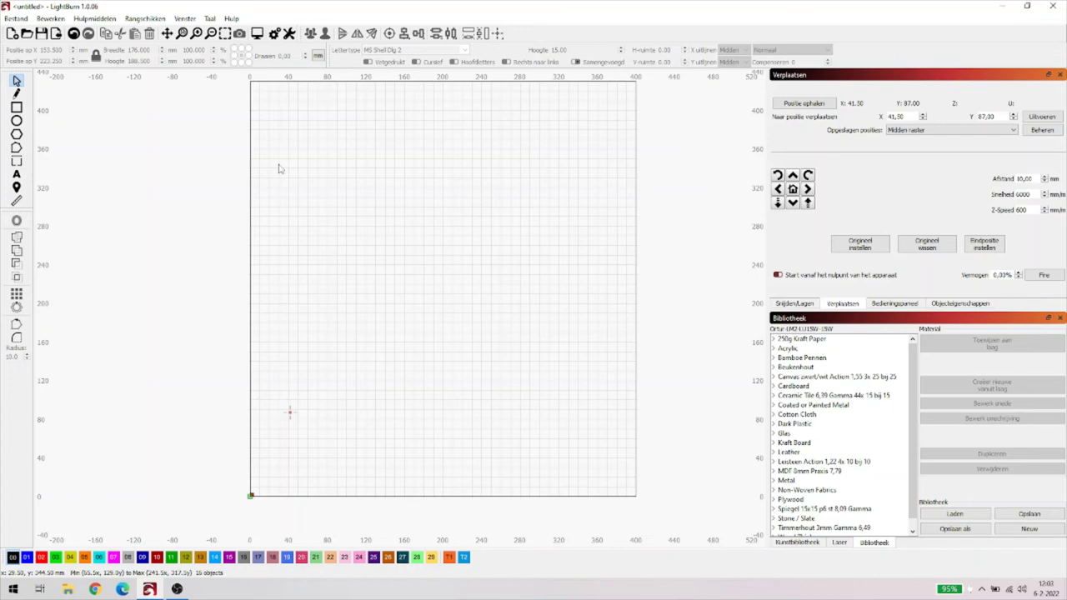
left_click(100, 20)
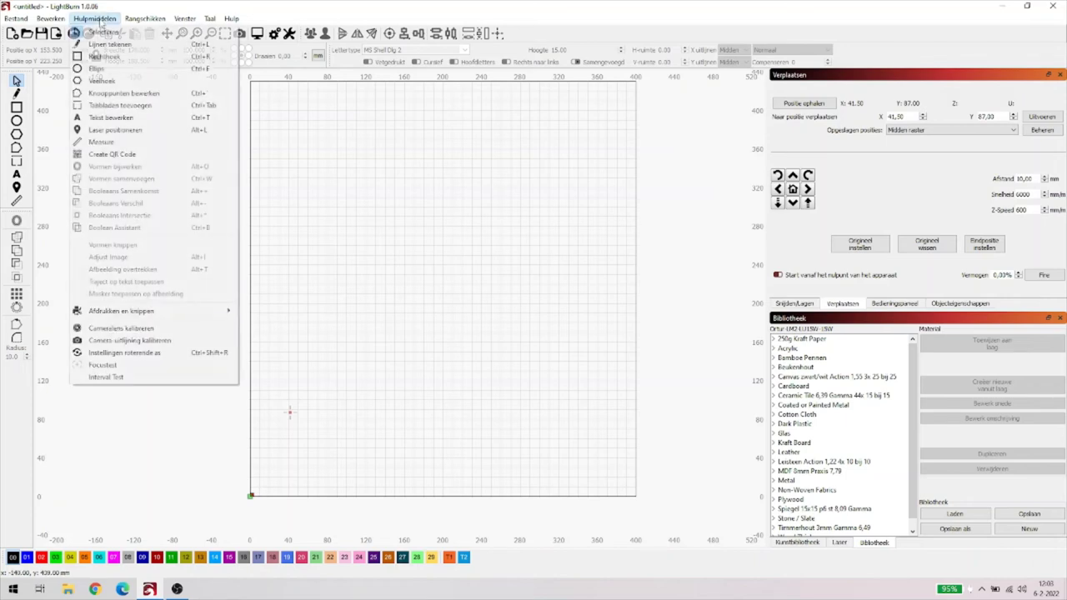
Draw a QR code near the bed centre, enter a sample greeting as its content, then clear it
left_click(123, 155)
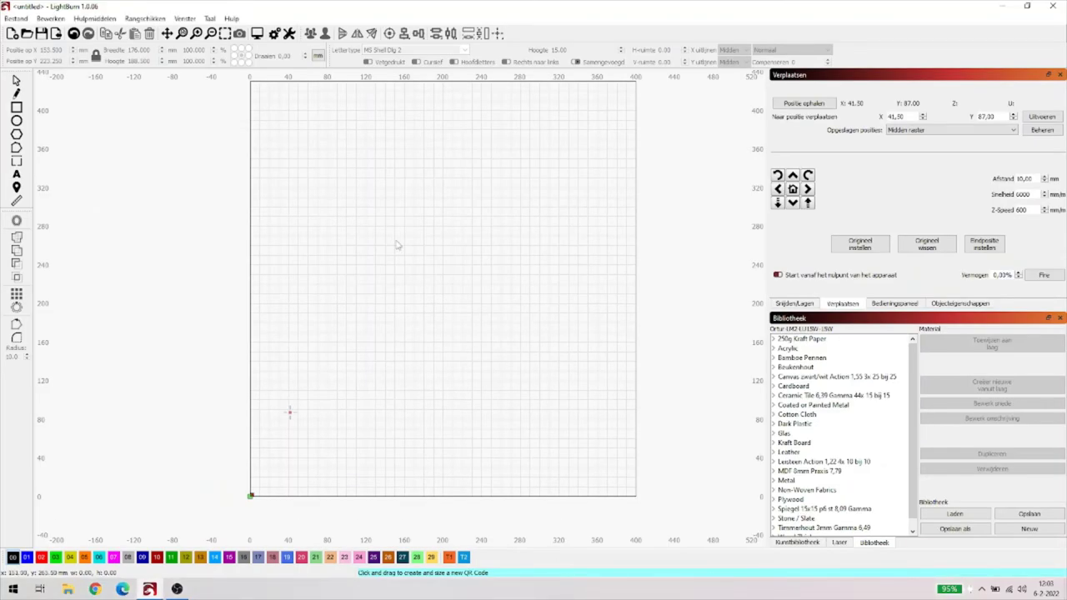
left_click_drag(396, 241, 472, 314)
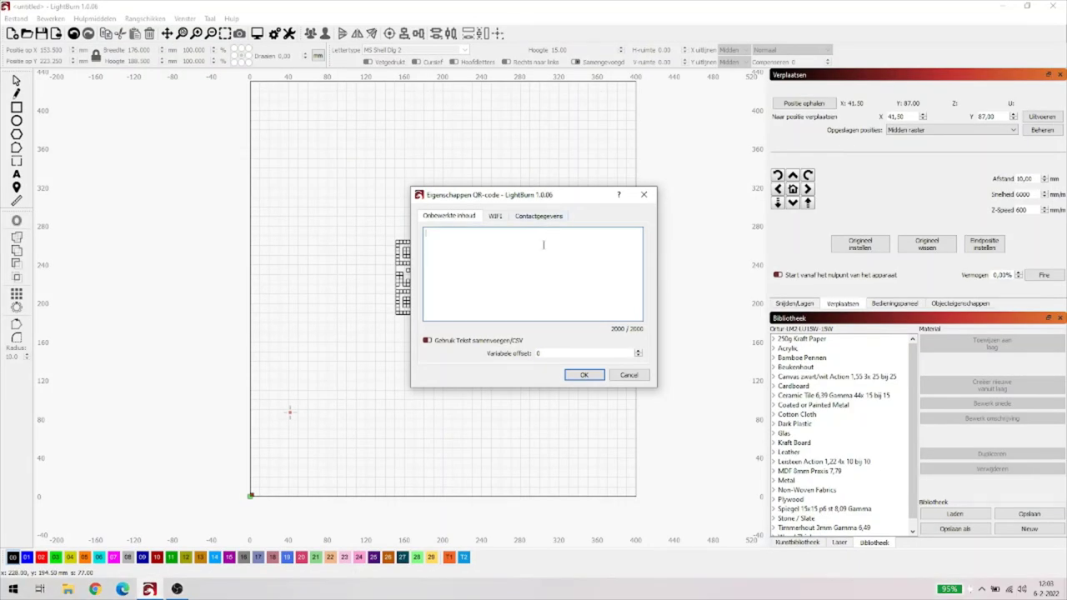
type("Hoi ik heet Klaas")
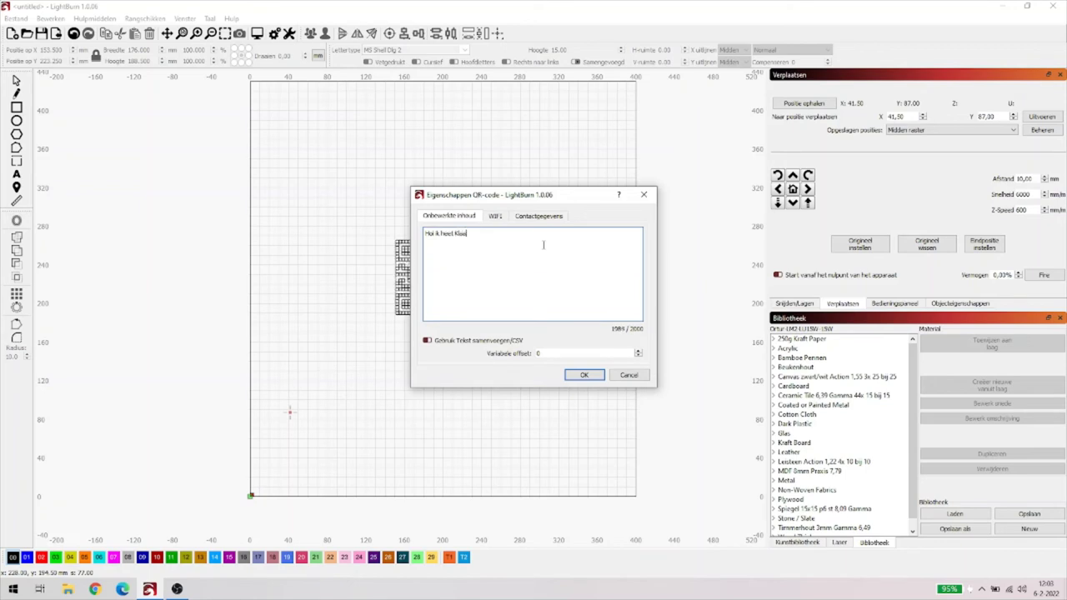
left_click_drag(572, 199, 704, 206)
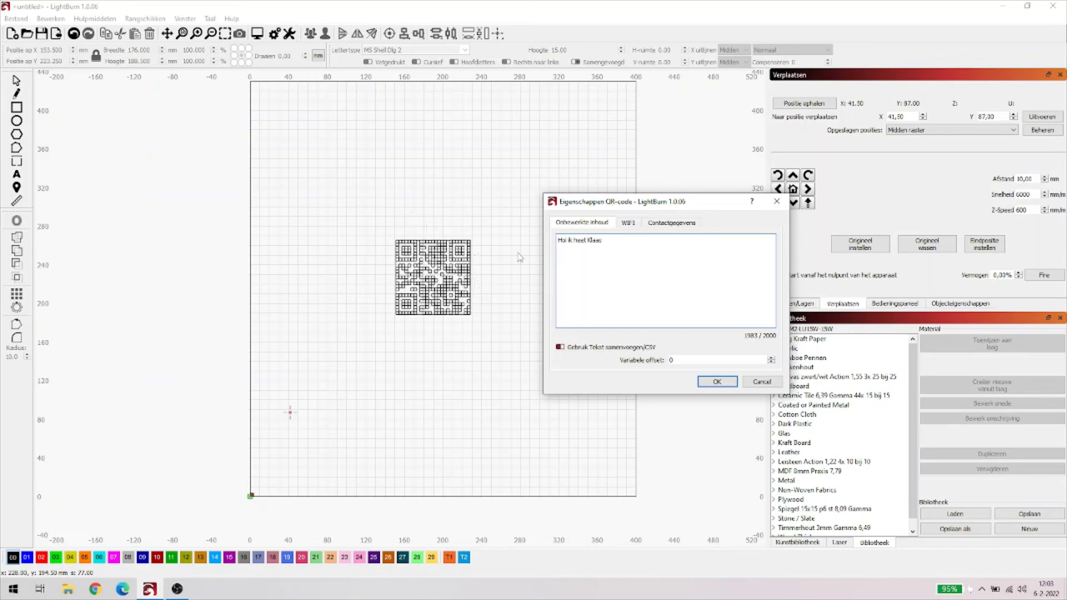
key("BackSpace")
key("BackSpace")
key("BackSpace")
key("BackSpace")
key("BackSpace")
key("BackSpace")
key("BackSpace")
key("BackSpace")
key("BackSpace")
key("BackSpace")
key("BackSpace")
key("BackSpace")
key("BackSpace")
key("BackSpace")
key("BackSpace")
key("BackSpace")
key("BackSpace")
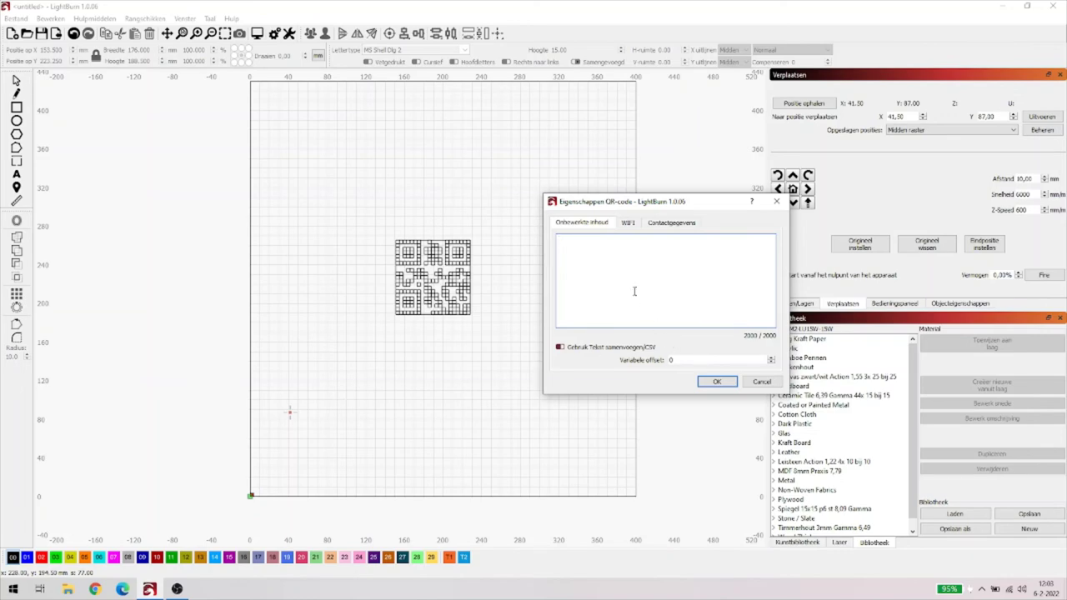
Switch the QR code to WIFI, enter the network name and password, keeping WPA / WPA2
left_click(628, 224)
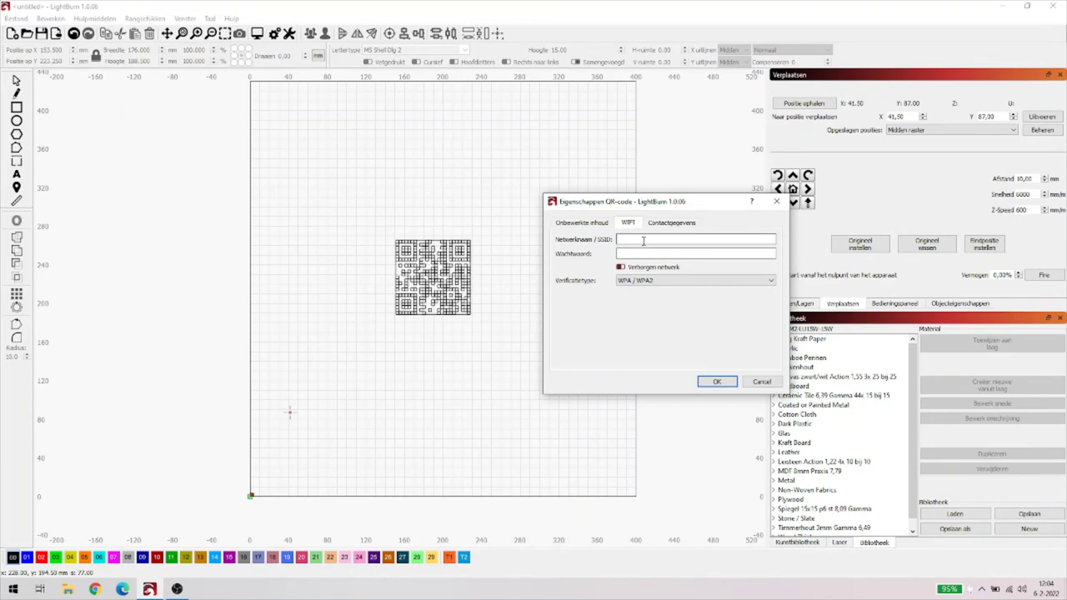
left_click(641, 252)
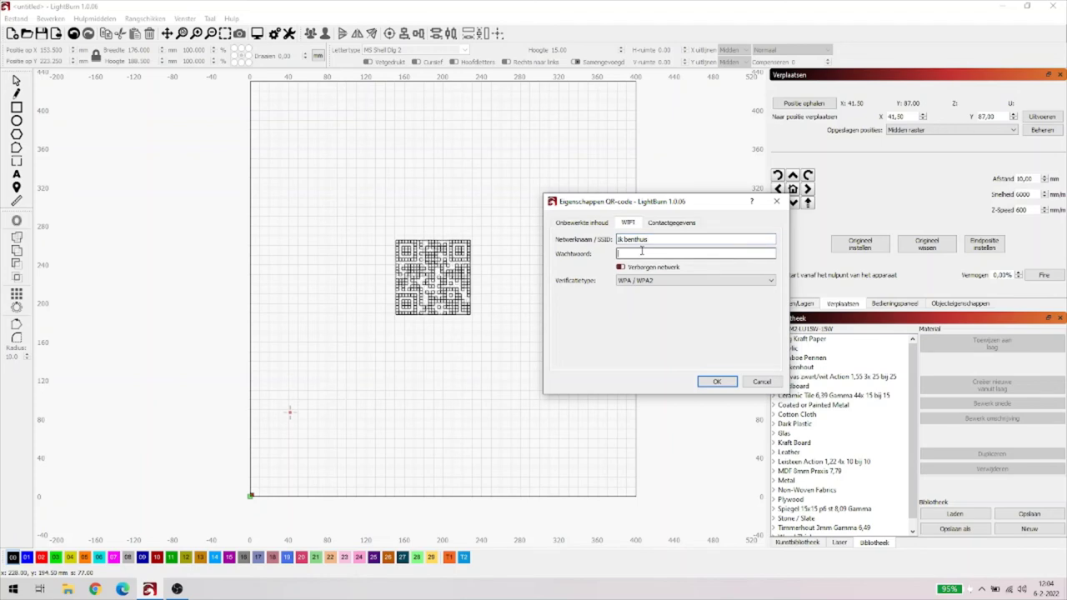
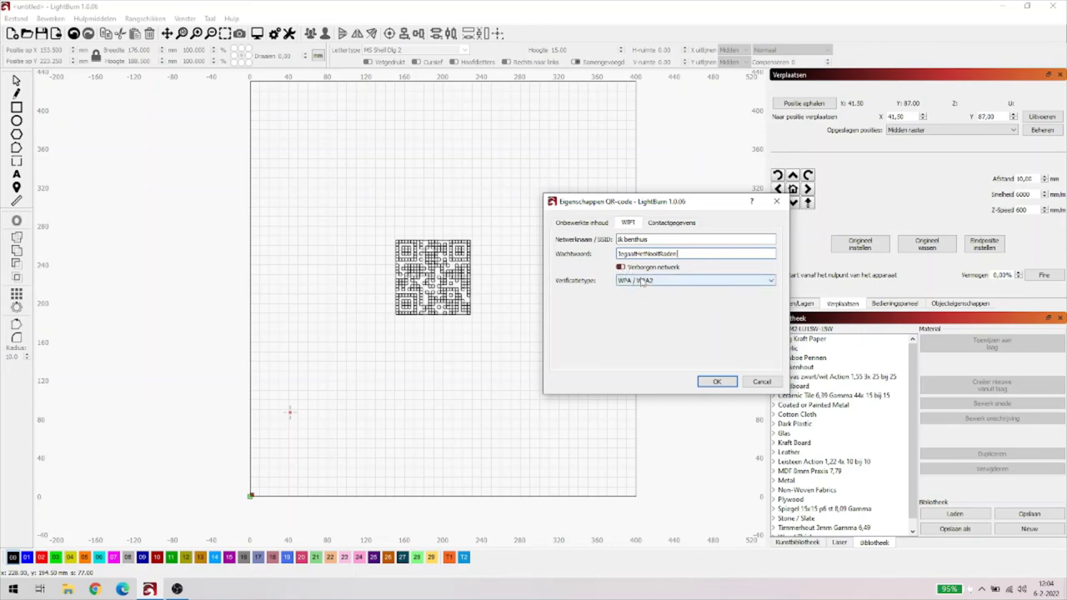
left_click(642, 281)
left_click(641, 282)
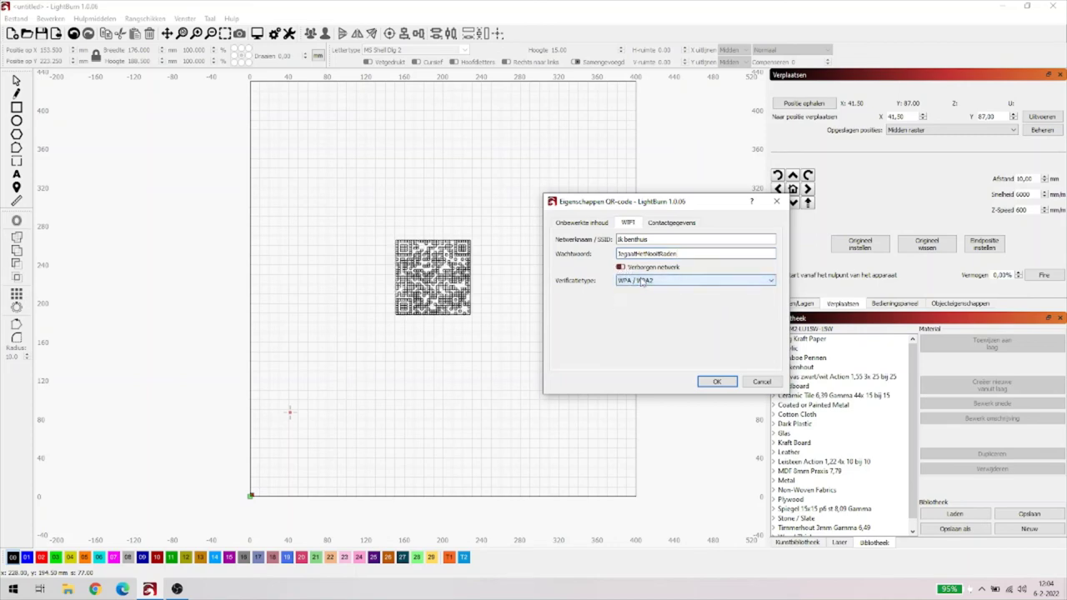
left_click(619, 239)
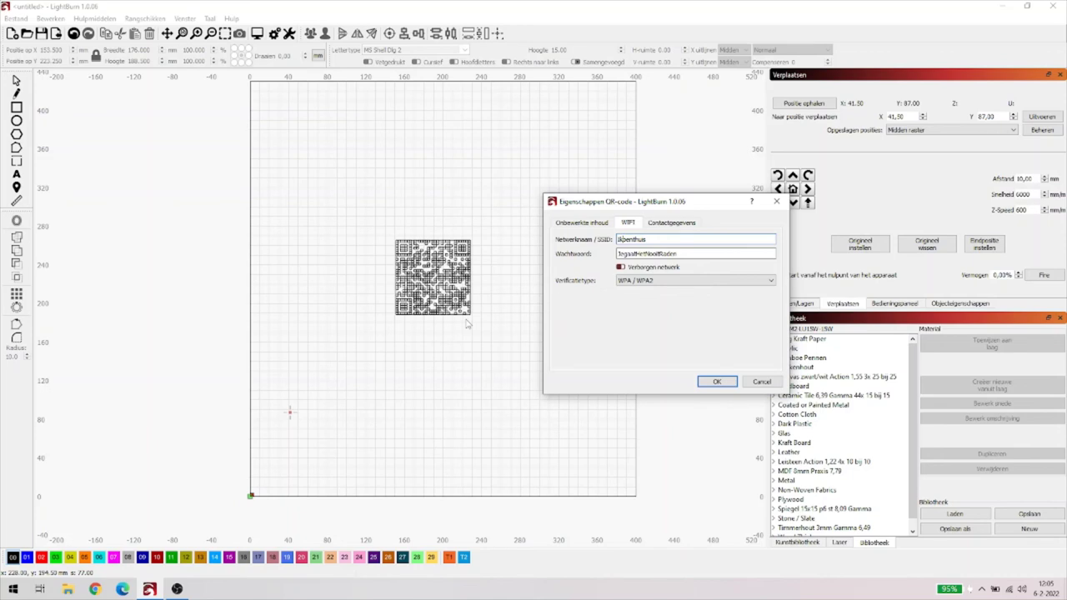
Review the Contactgegevens fields, then cancel the Wi-Fi QR code so no code remains
left_click(674, 224)
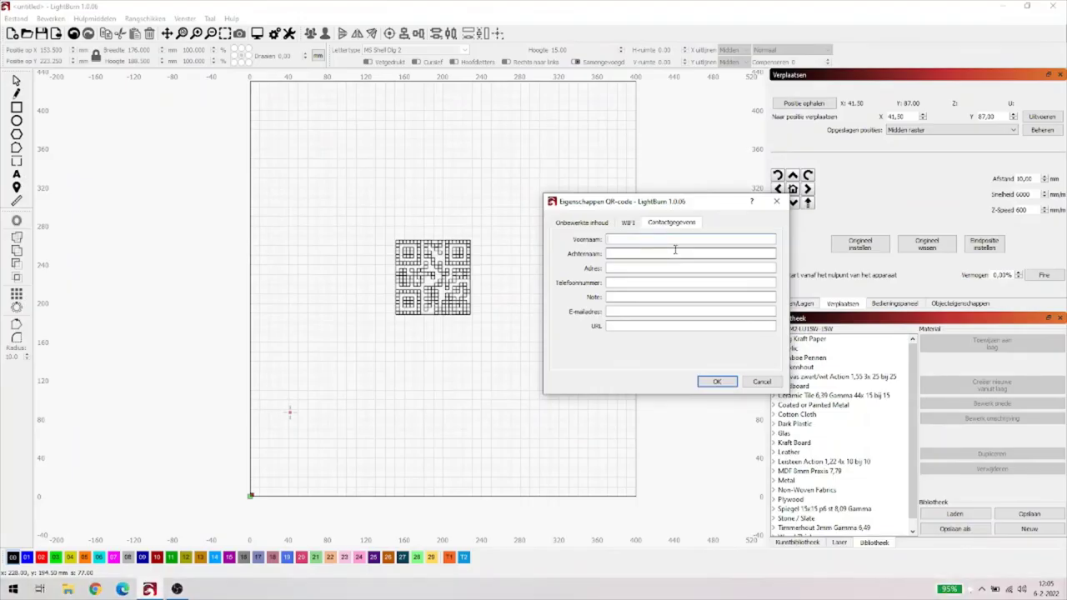
left_click(850, 513)
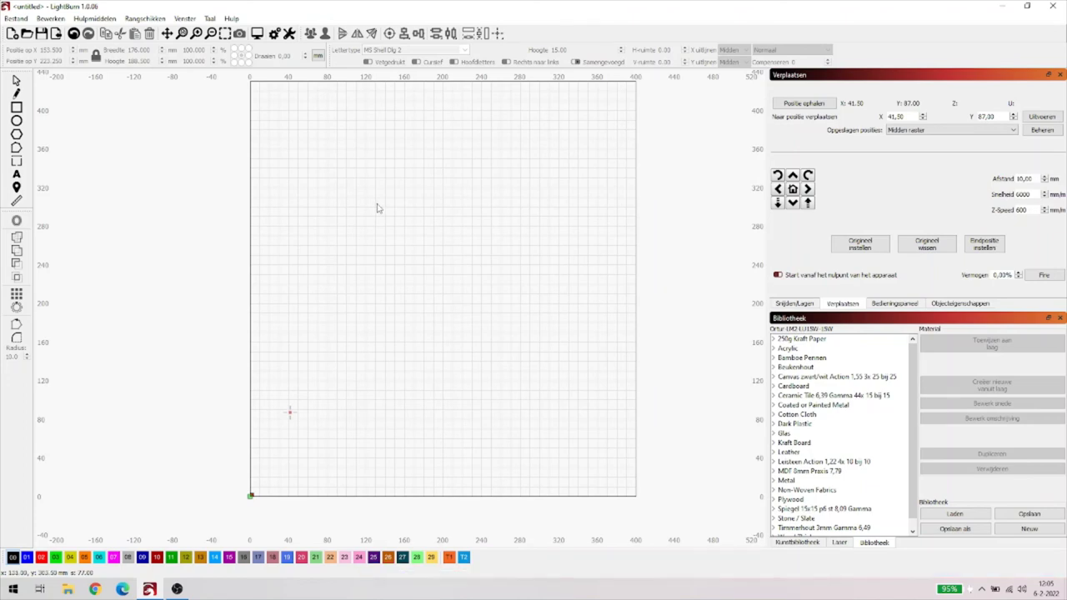
Draw a new QR code on the bed containing the text 'teletel'
left_click_drag(375, 204, 491, 310)
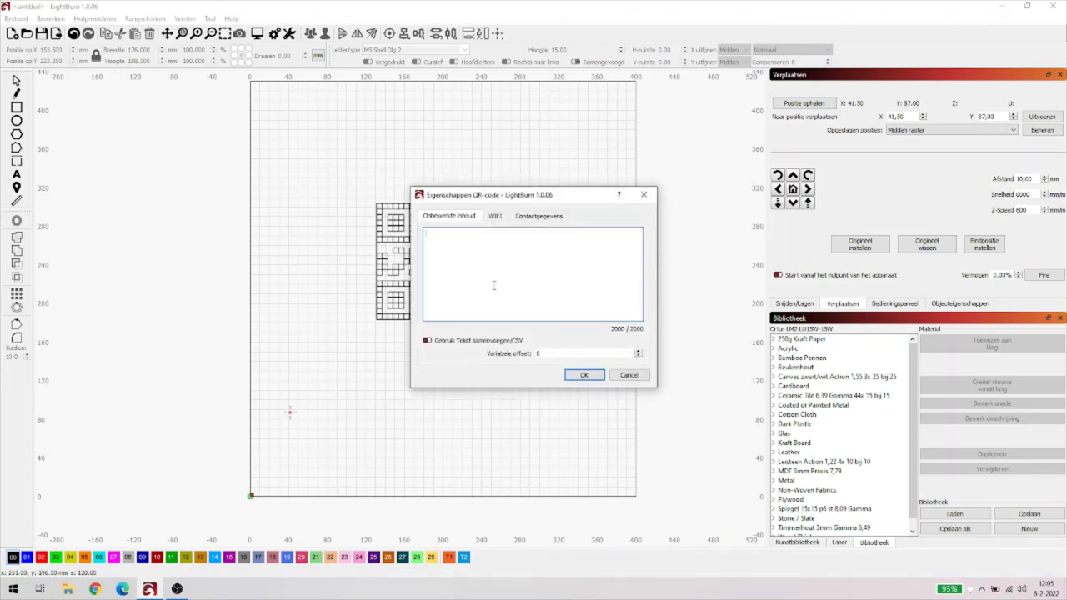
type("teletel")
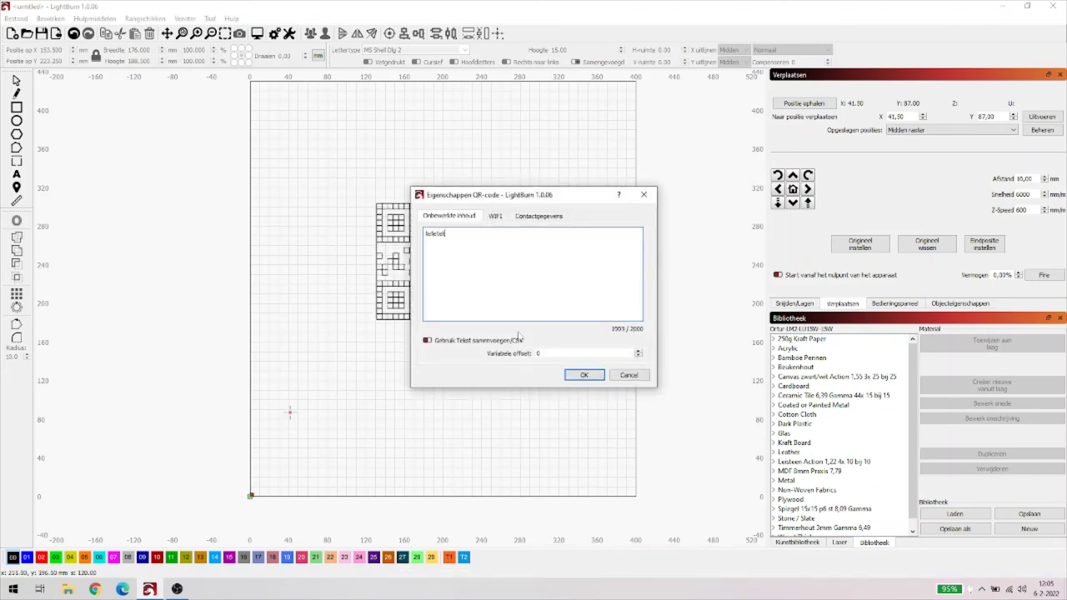
left_click(584, 375)
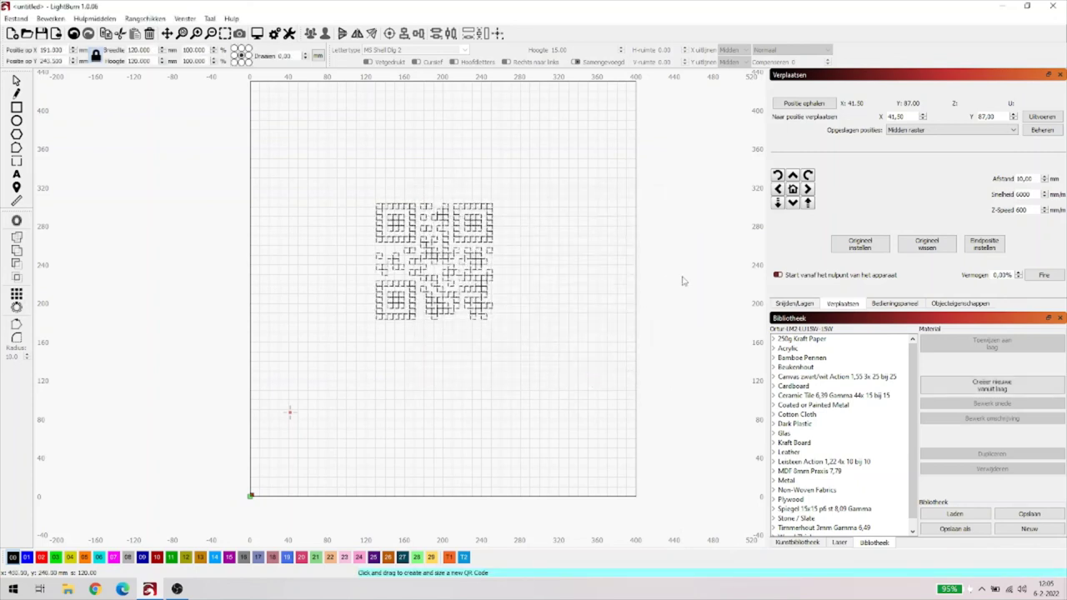
Set layer 00's mode to Vullen so the QR code renders solid black
left_click(795, 305)
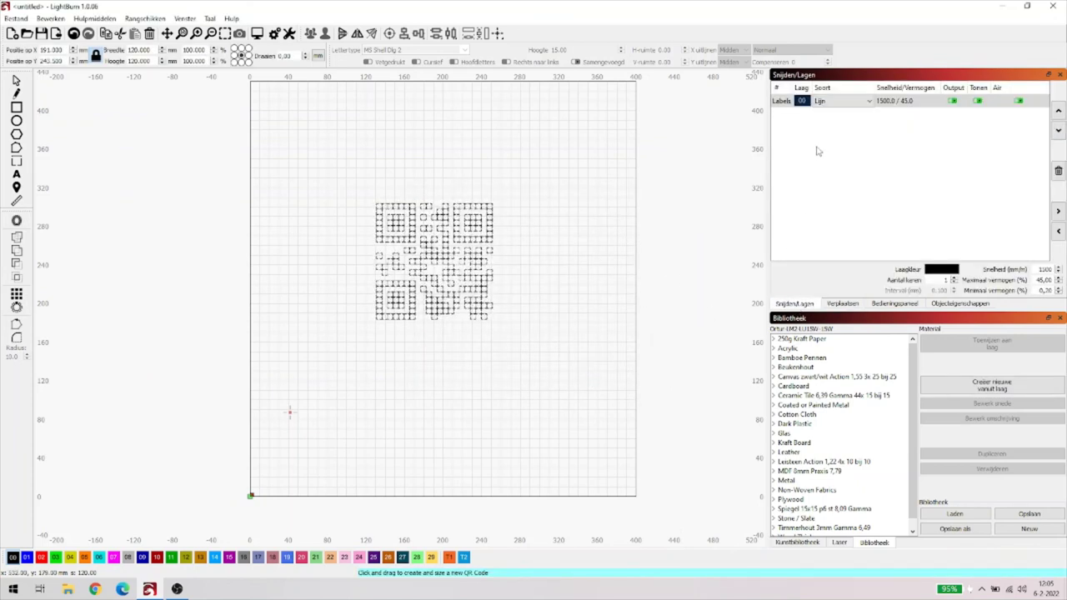
left_click(840, 102)
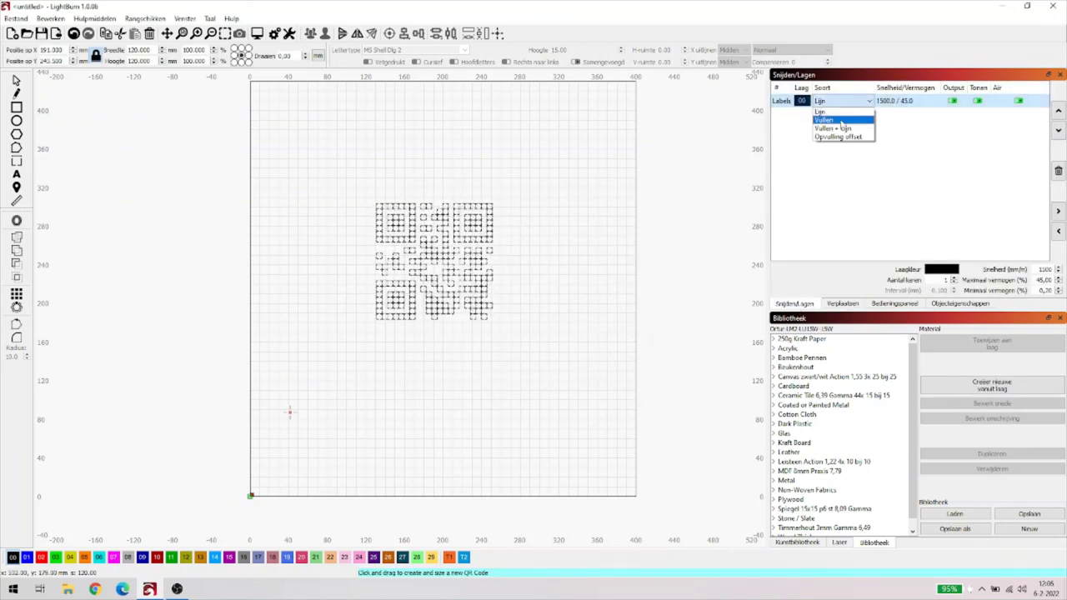
left_click(840, 121)
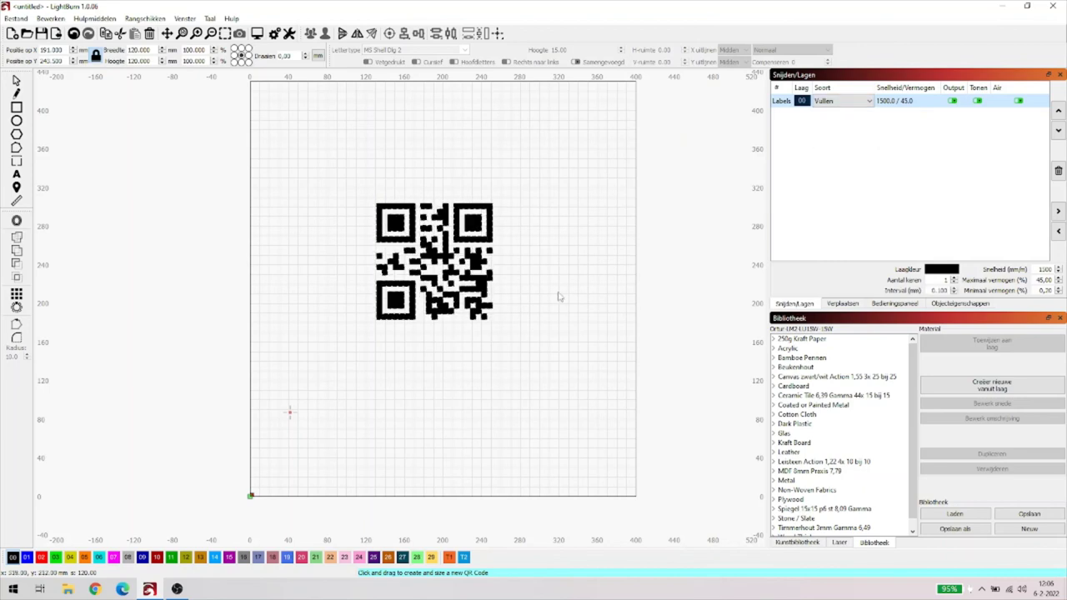